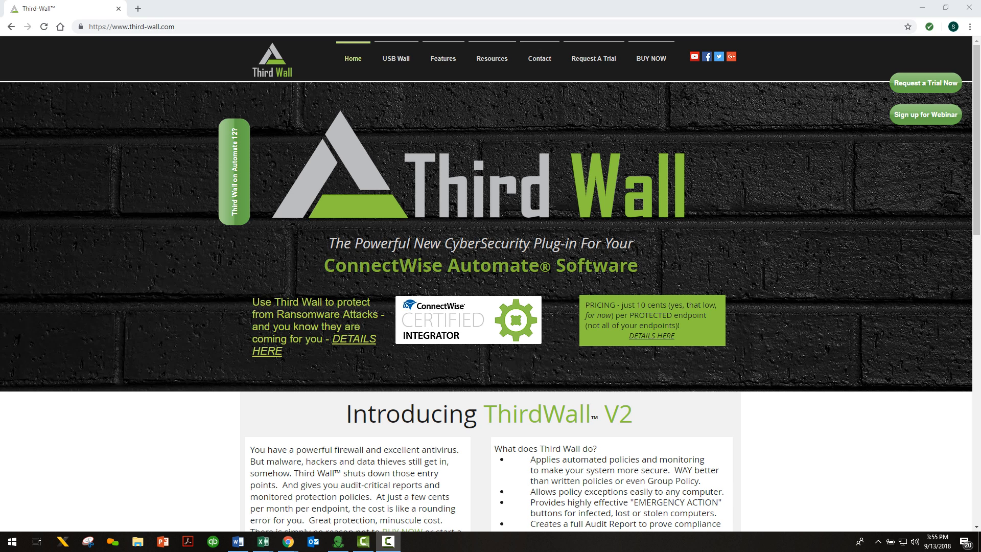
Switch to LabTech Control Center and open the ThirdWall settings for TWDemo Client's Demo location.
click(338, 541)
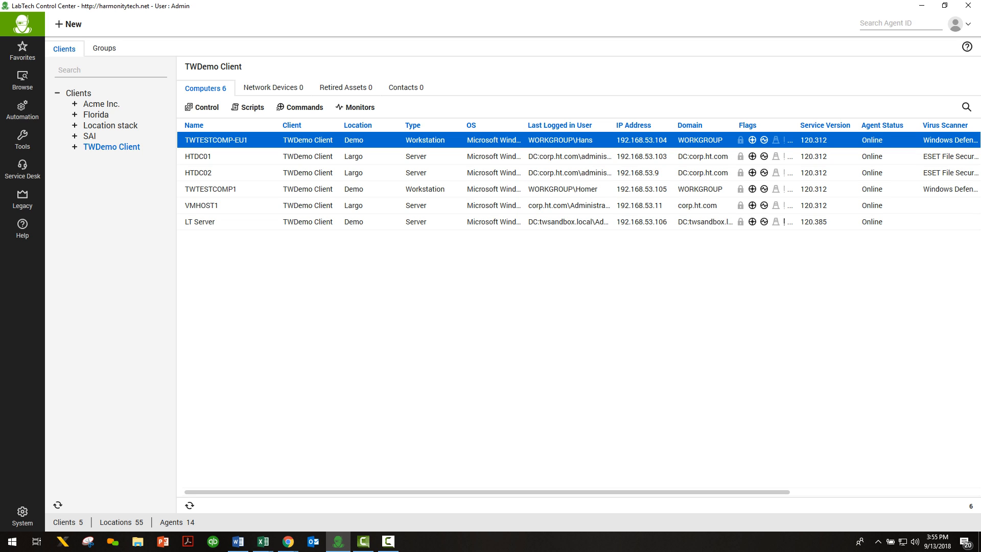
click(75, 147)
click(111, 157)
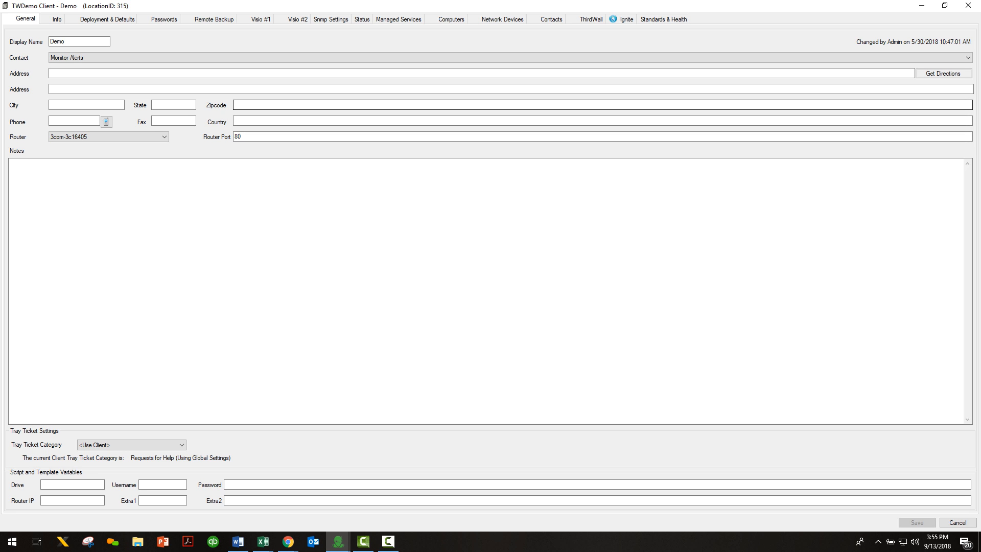
click(590, 19)
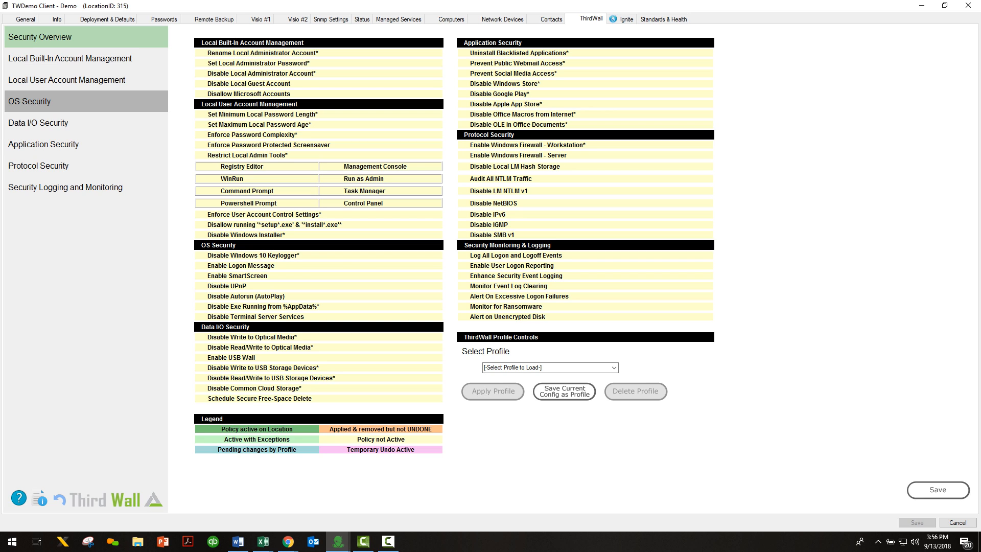
Enable the 8-character minimum local password length and restrict all local administration tools, exempting local and domain administrator accounts.
click(67, 79)
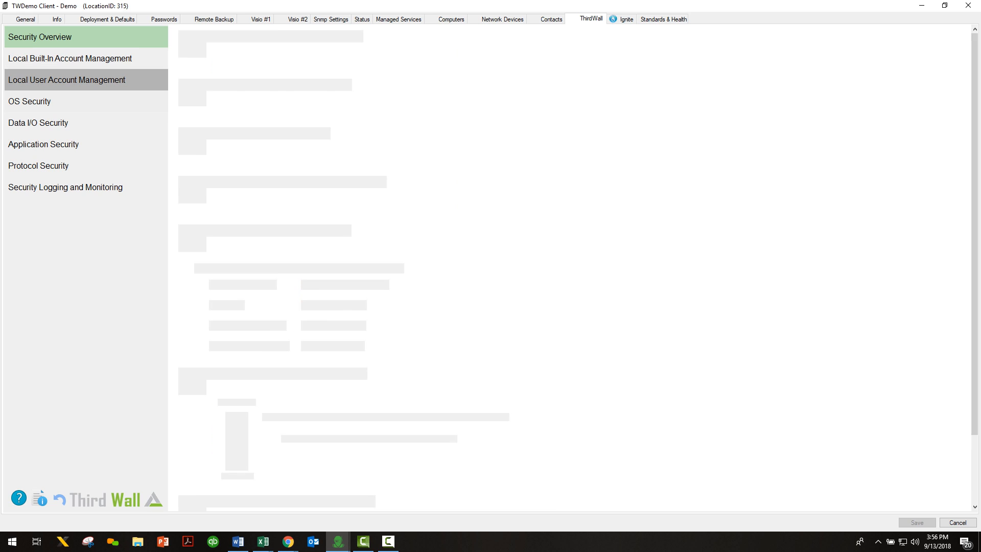
click(192, 50)
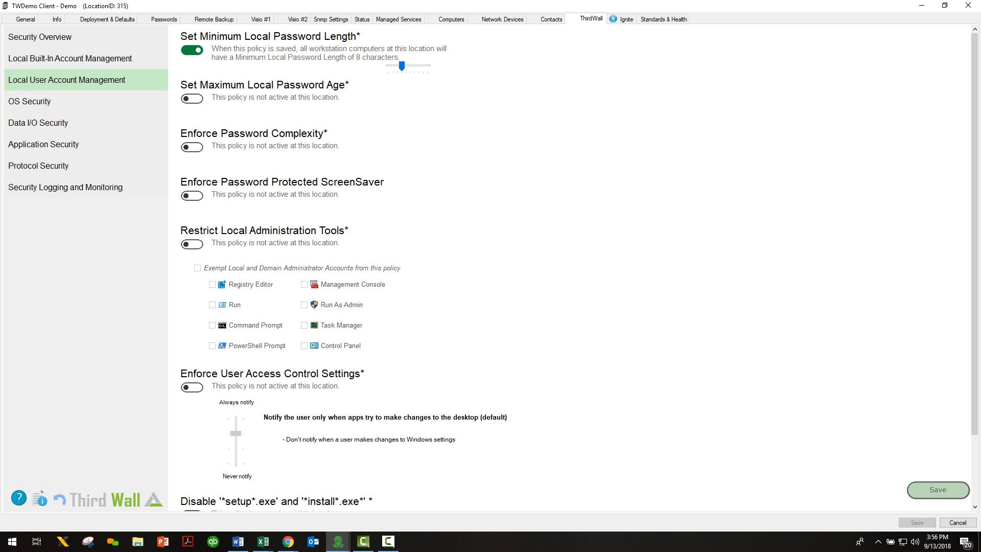
click(192, 244)
click(197, 268)
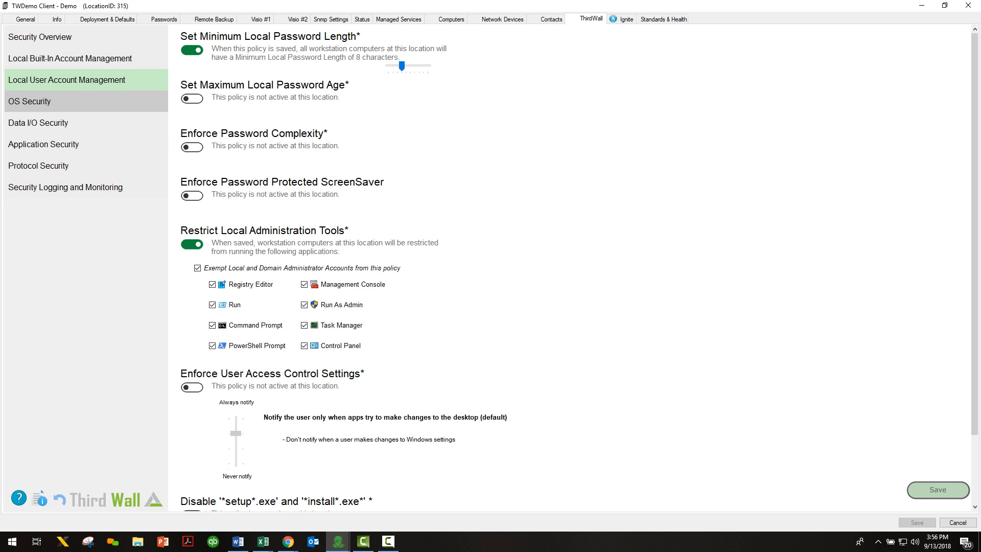
Enable the Disable UPnP policy under OS Security and save the pending policy changes for the Demo location.
click(86, 101)
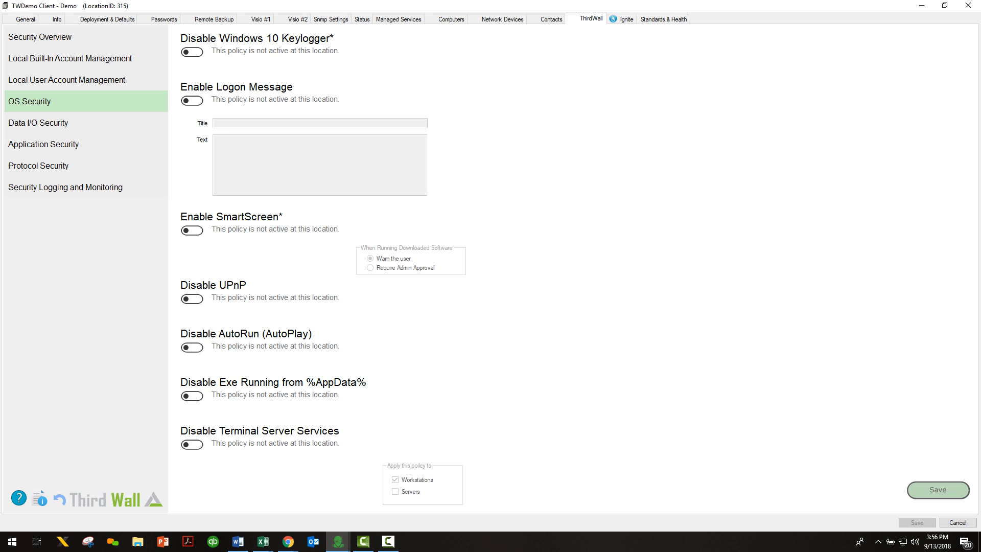
click(192, 299)
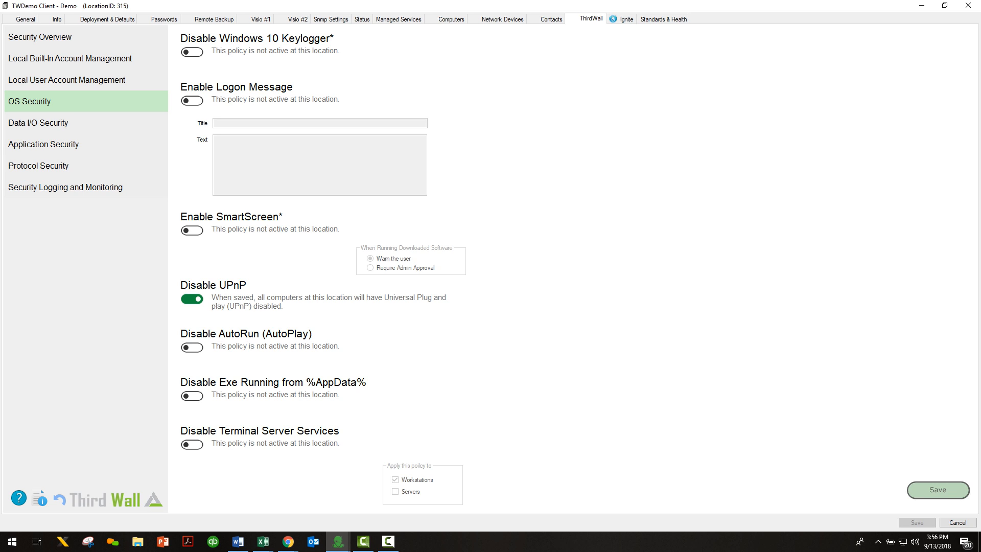
click(938, 489)
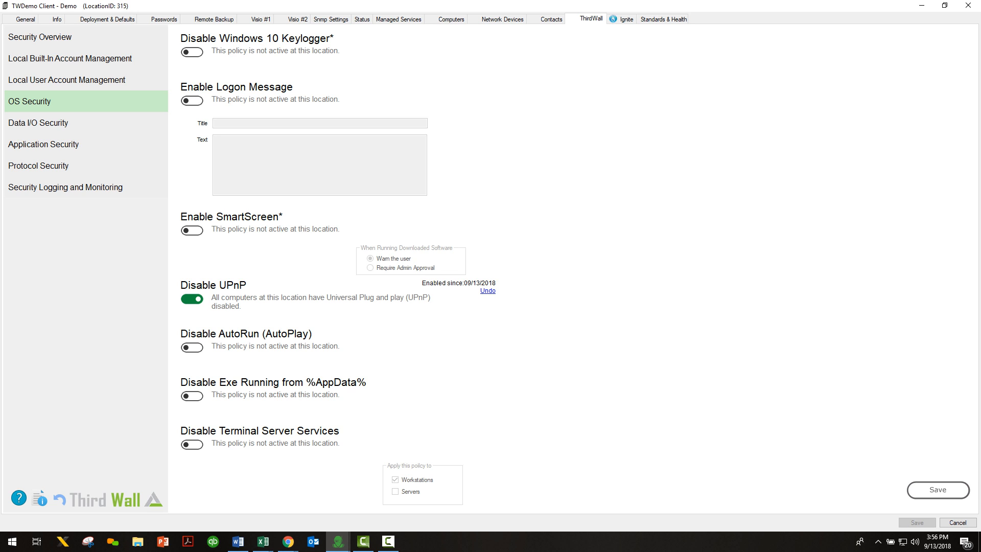
Save the Demo location's current policy configuration as a profile named "All clients" from the Security Overview.
click(40, 36)
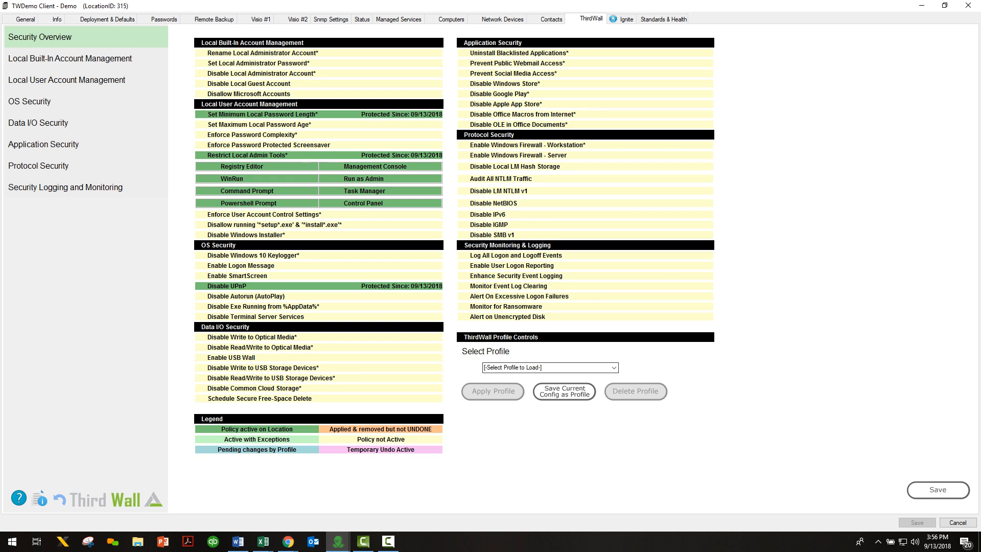
click(564, 391)
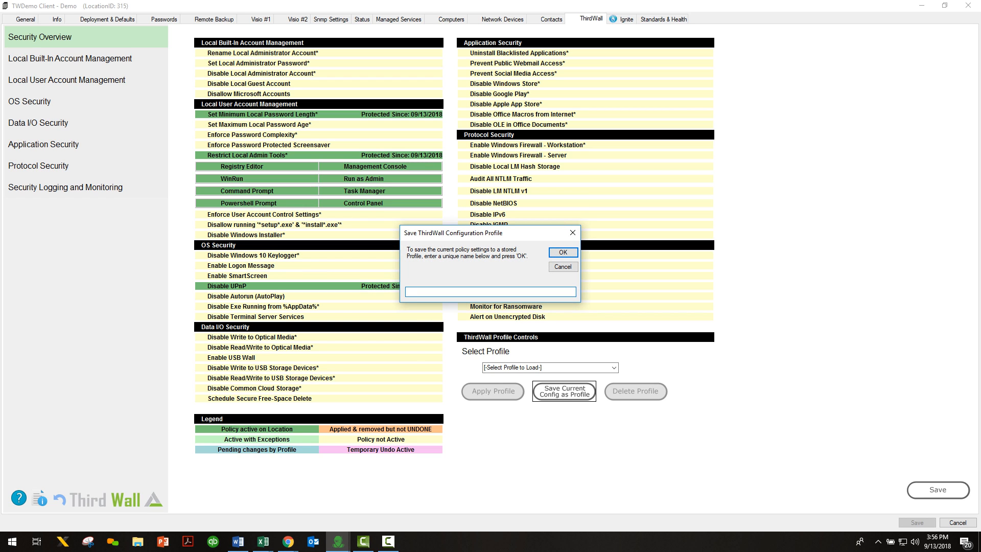
text(Cli)
text(All )
text(clients)
key(Return)
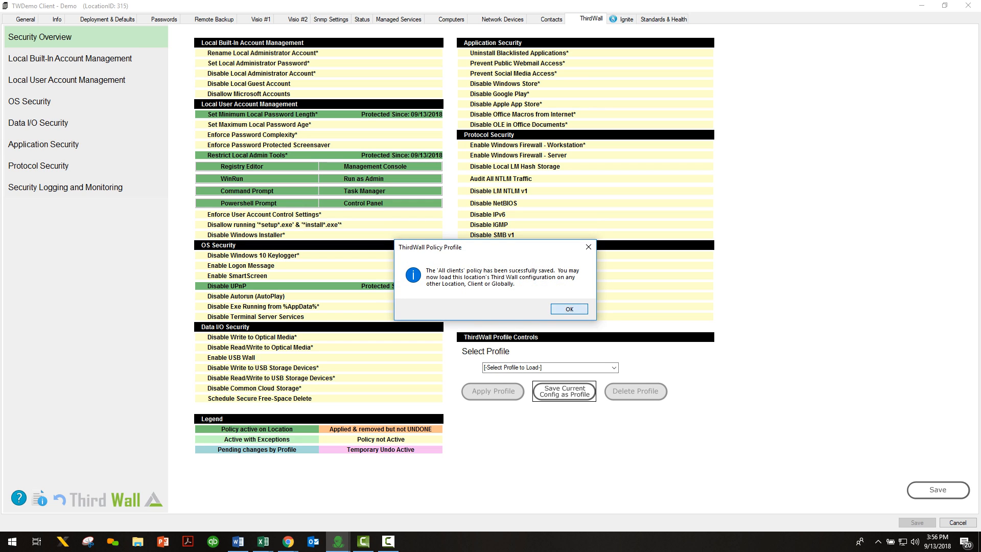
key(Return)
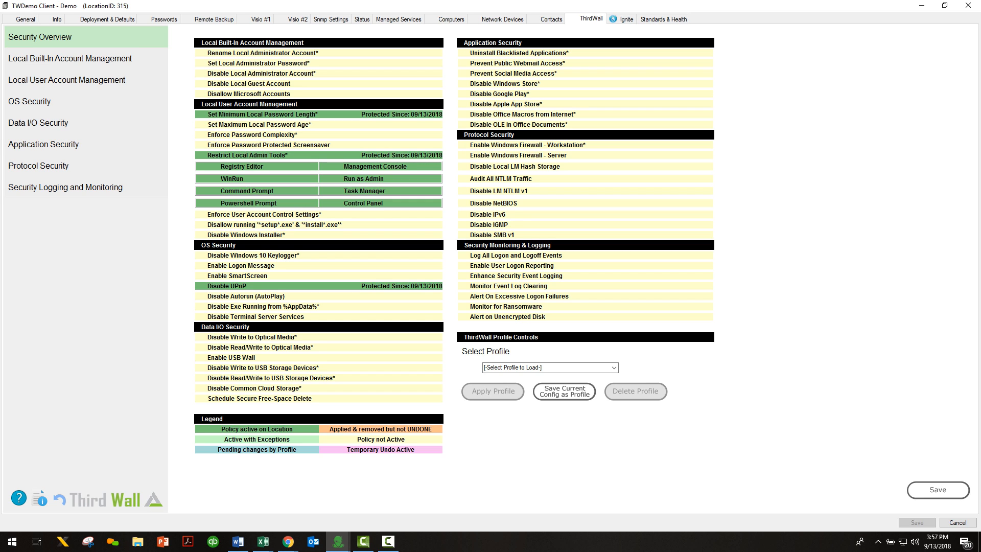
mouse_move(338, 542)
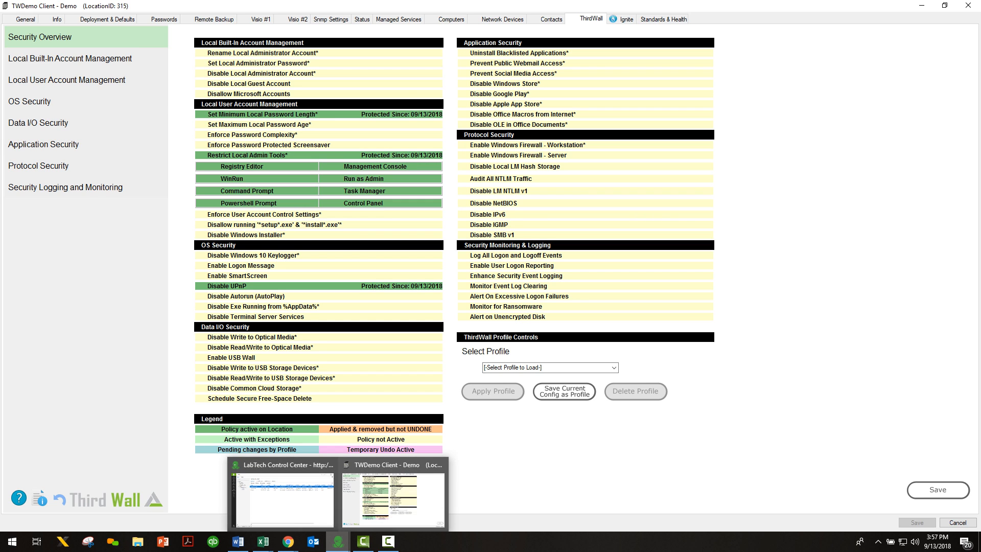
click(283, 493)
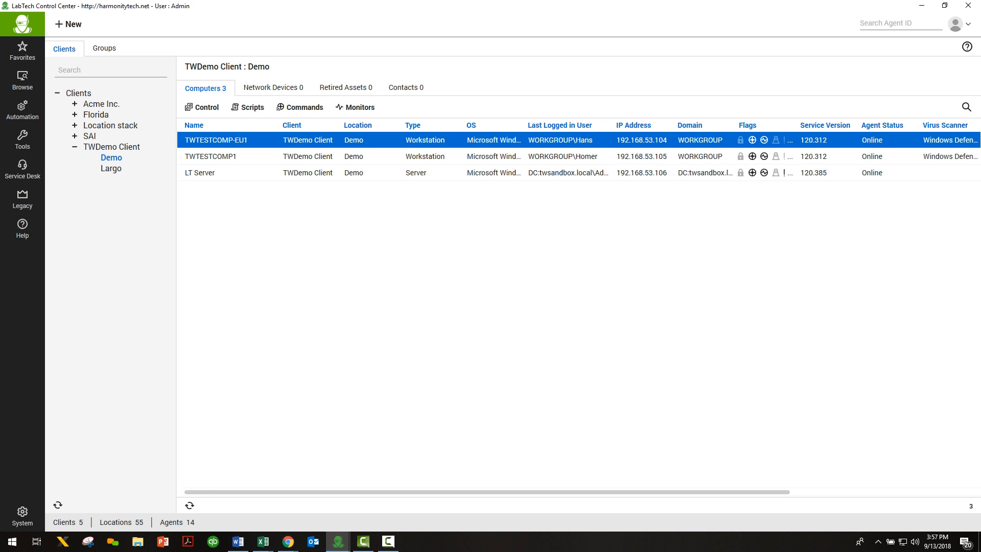
mouse_move(338, 542)
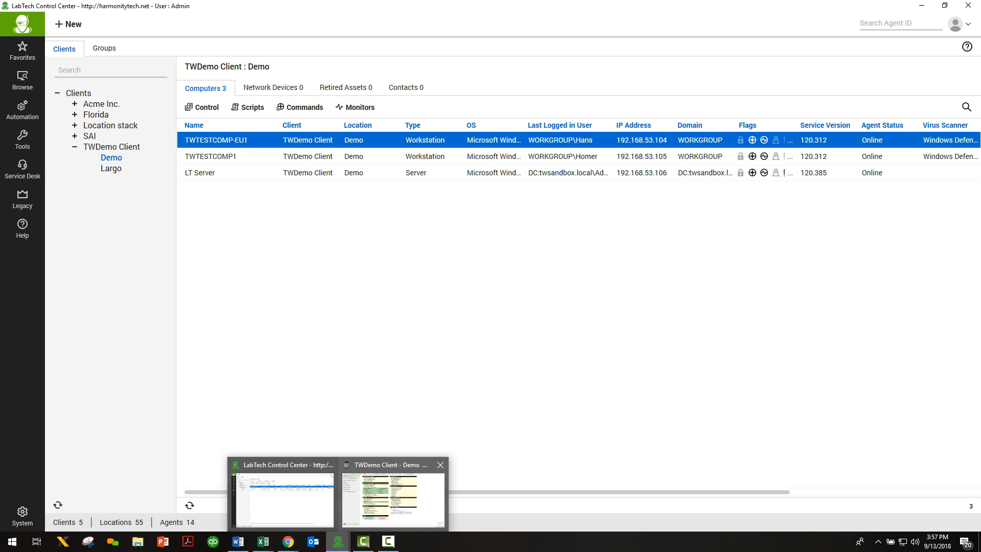
click(393, 498)
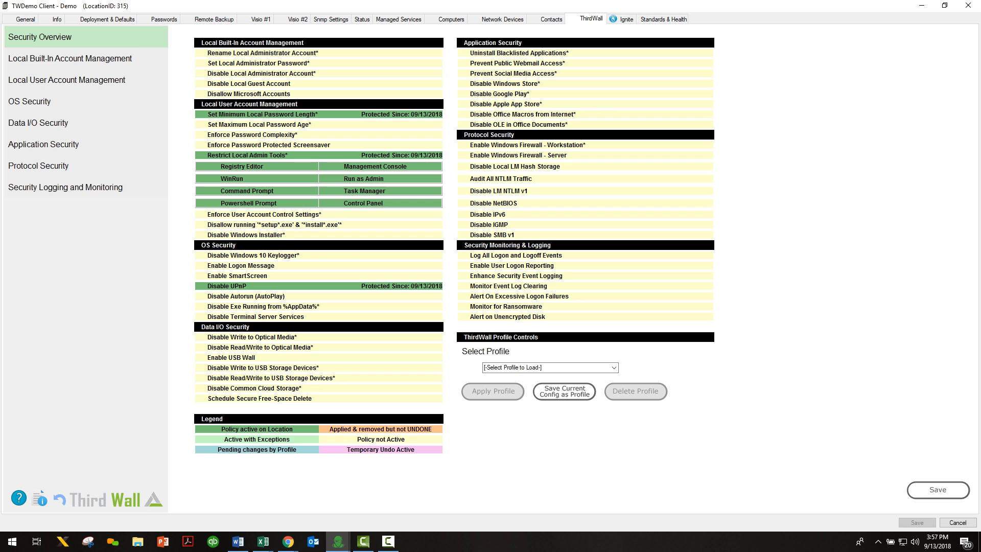
Enable the Disable Windows Store policy under Application Security, save it, and return to the Security Overview.
click(43, 144)
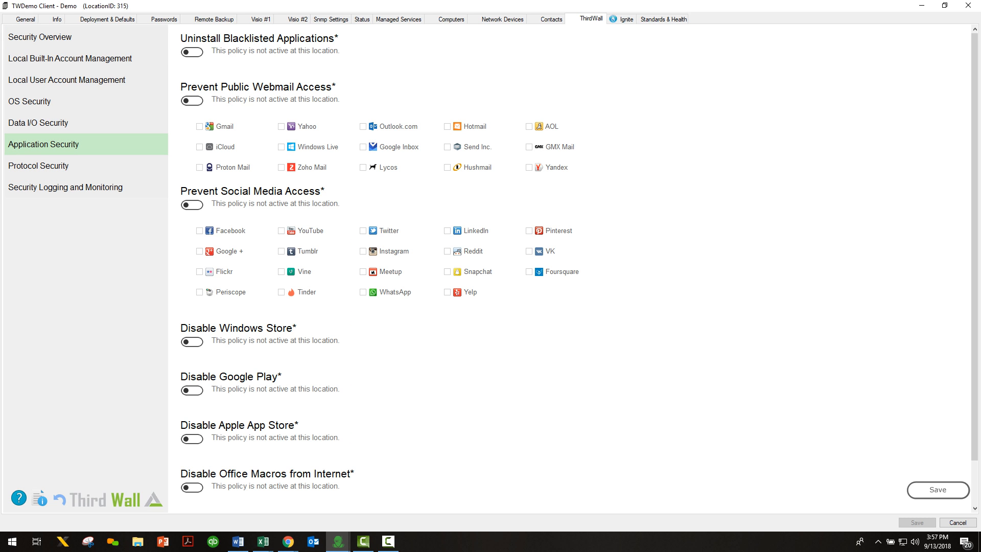
click(192, 341)
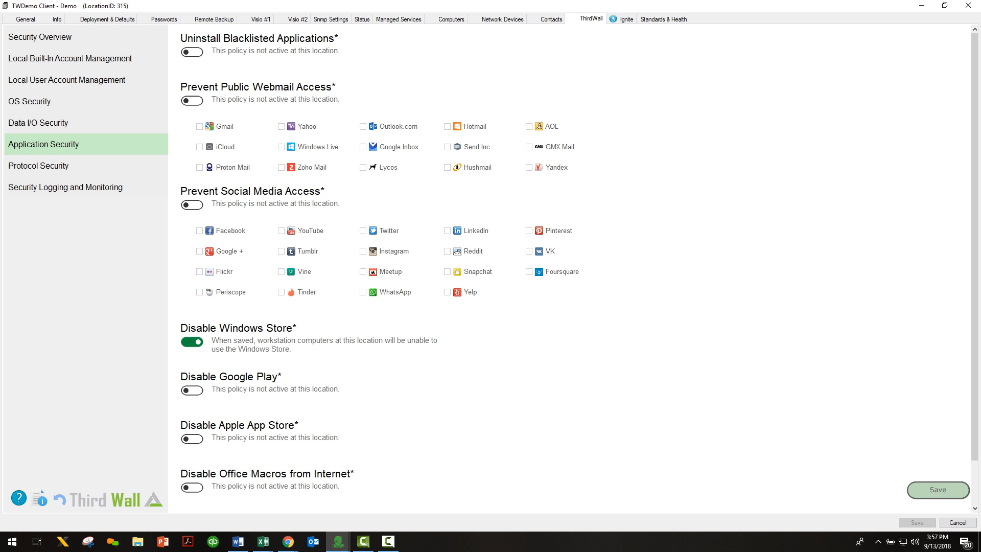
click(938, 490)
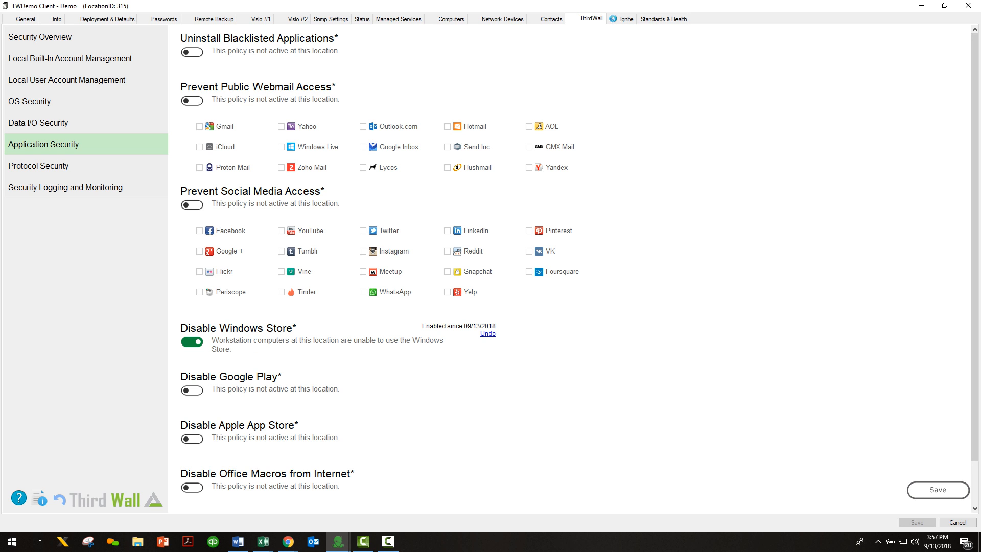
click(56, 37)
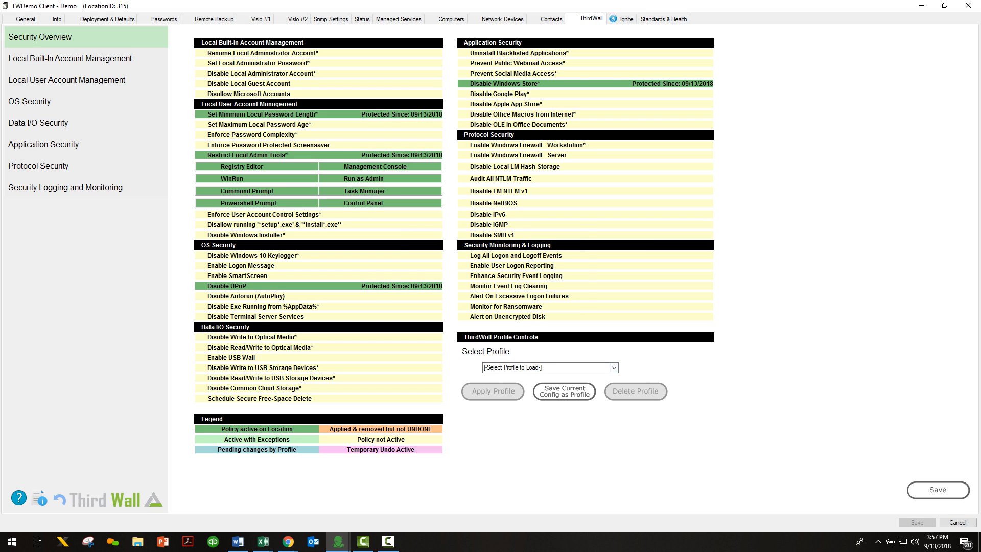
click(563, 391)
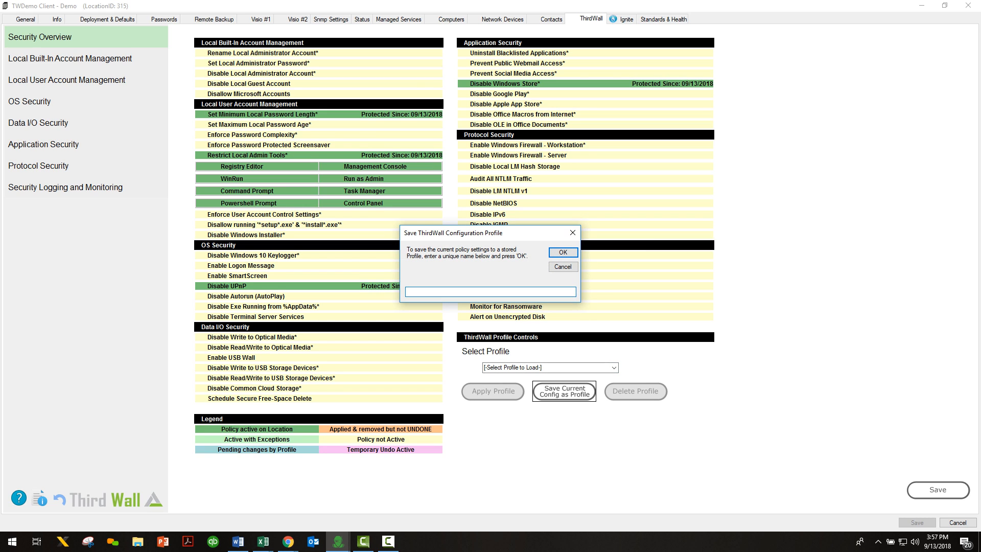
click(563, 266)
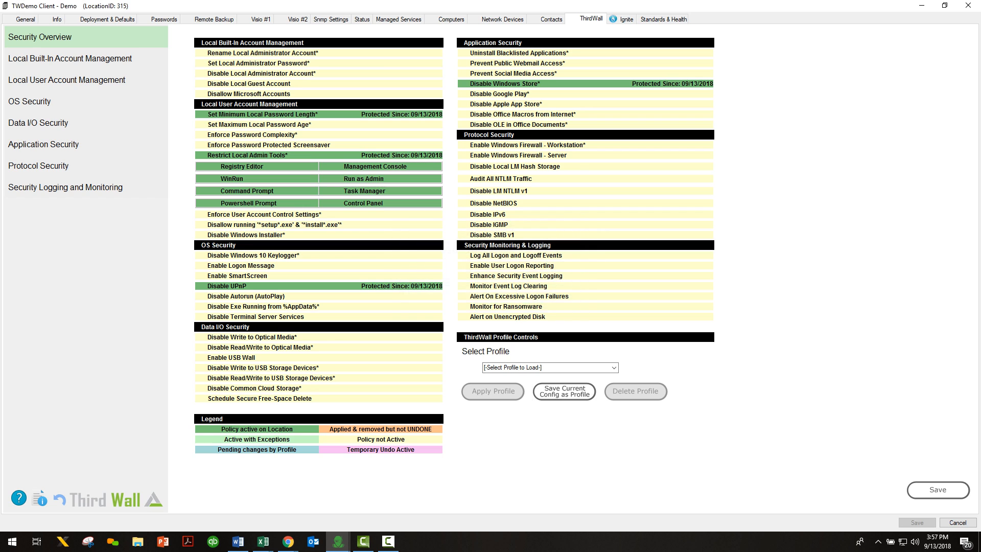
click(614, 368)
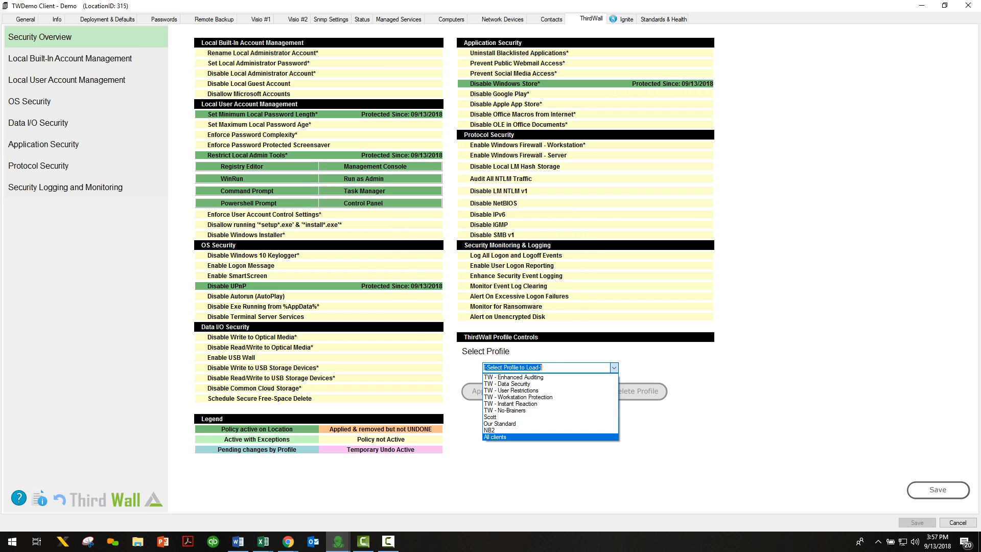
click(613, 368)
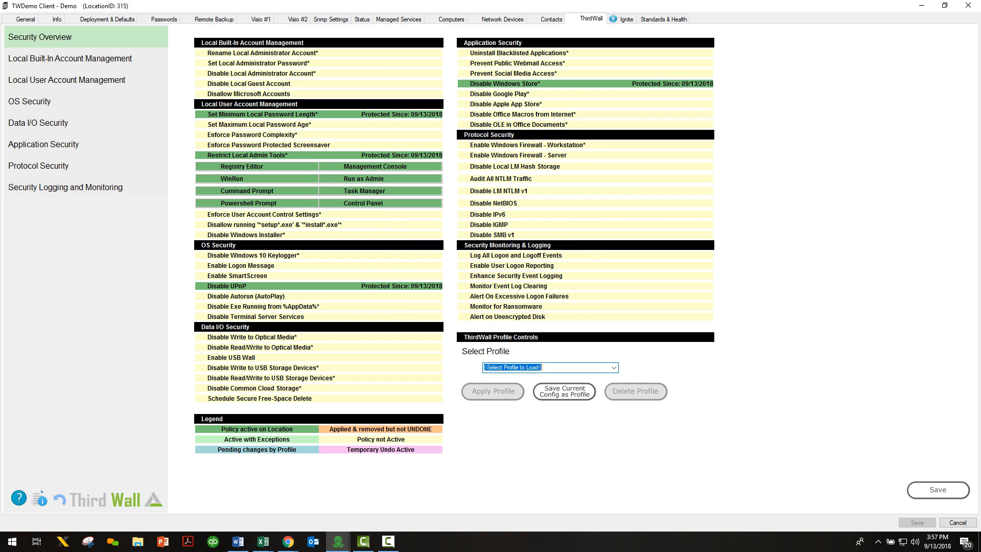
Save the current configuration under the name "All clients", overwriting the existing profile.
click(564, 391)
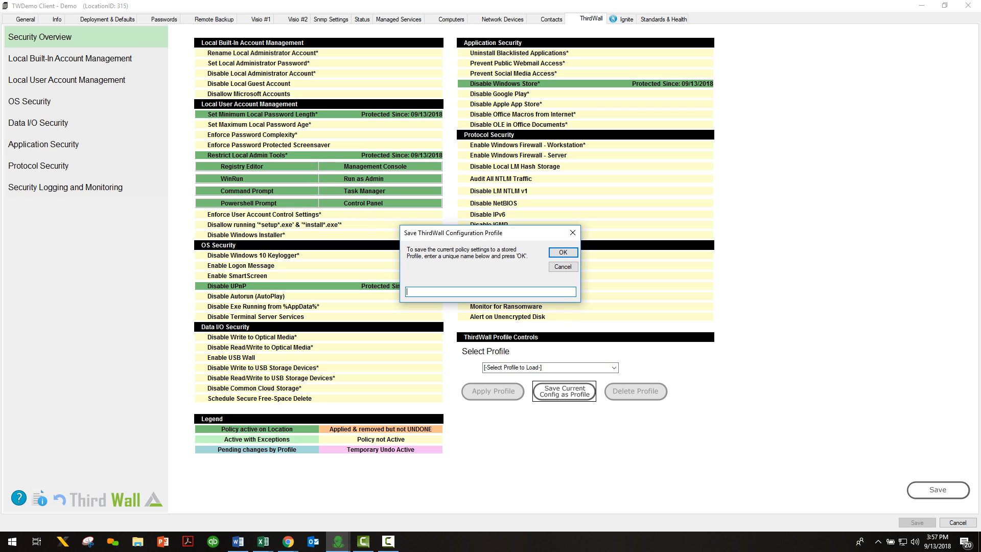
text(All clients)
key(Return)
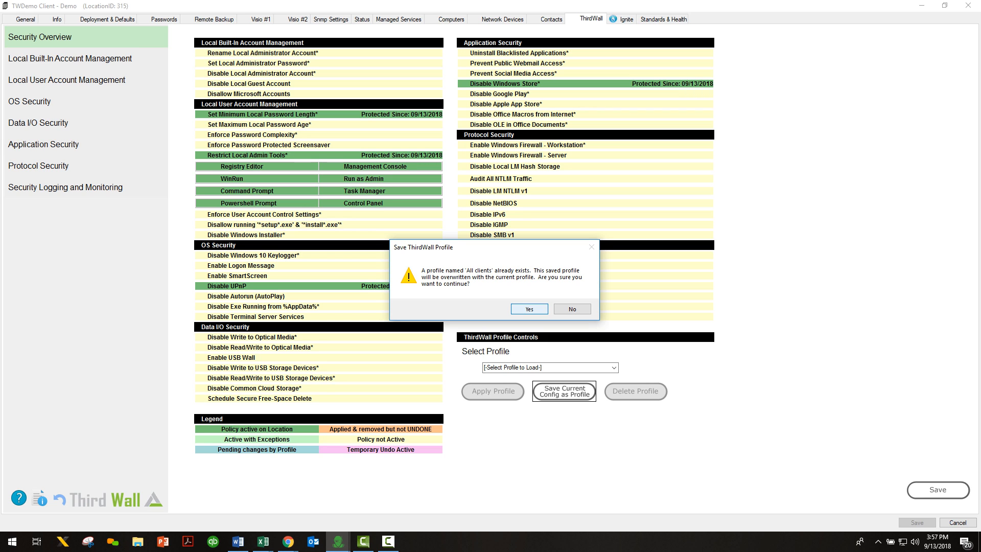
key(Return)
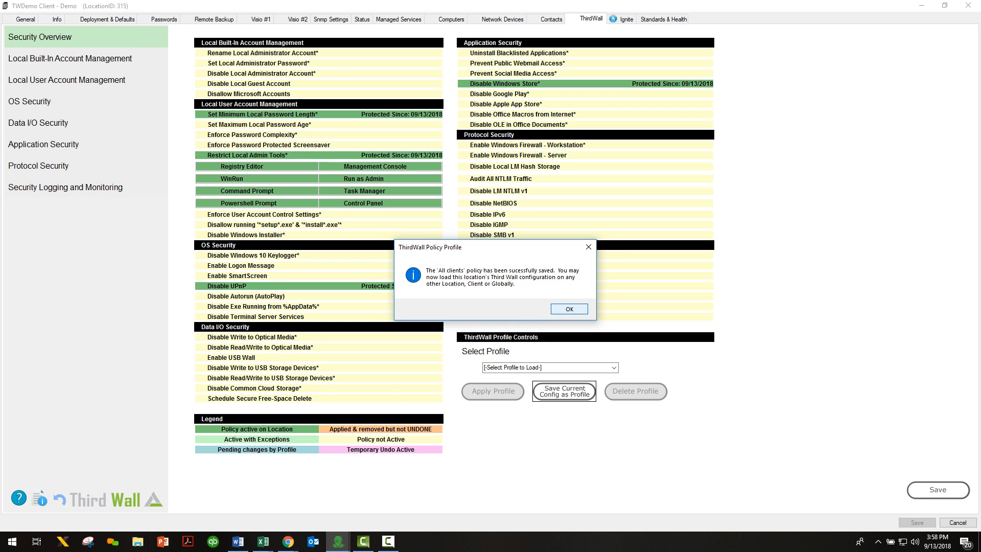
key(Return)
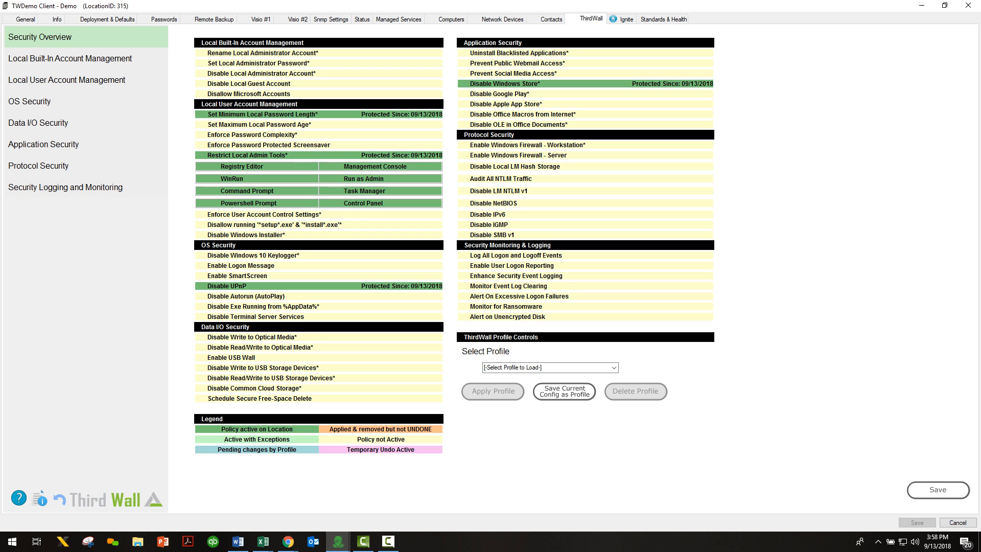
Expand the Location stack client in the Control Center and open the Third Wall Security Overview of its location "a".
mouse_move(339, 541)
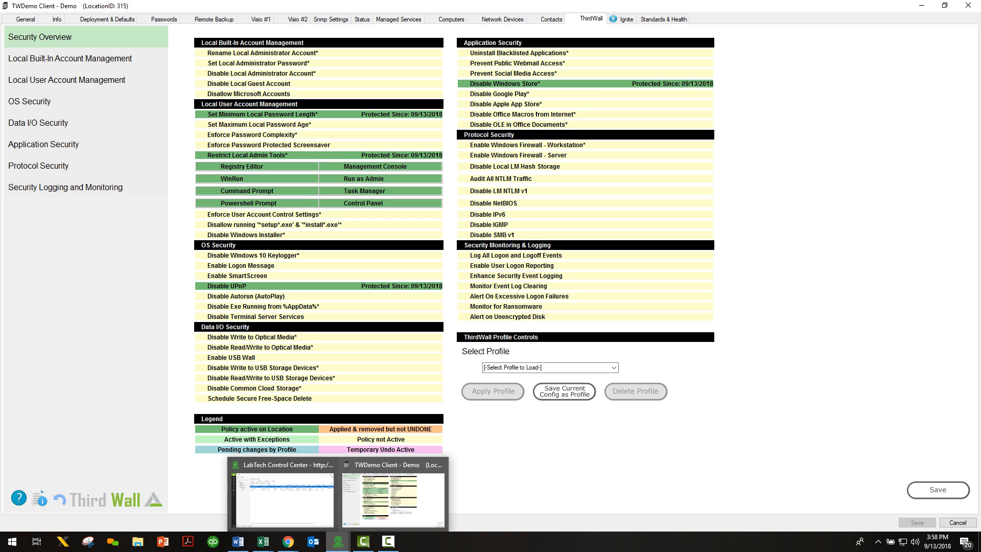
click(283, 498)
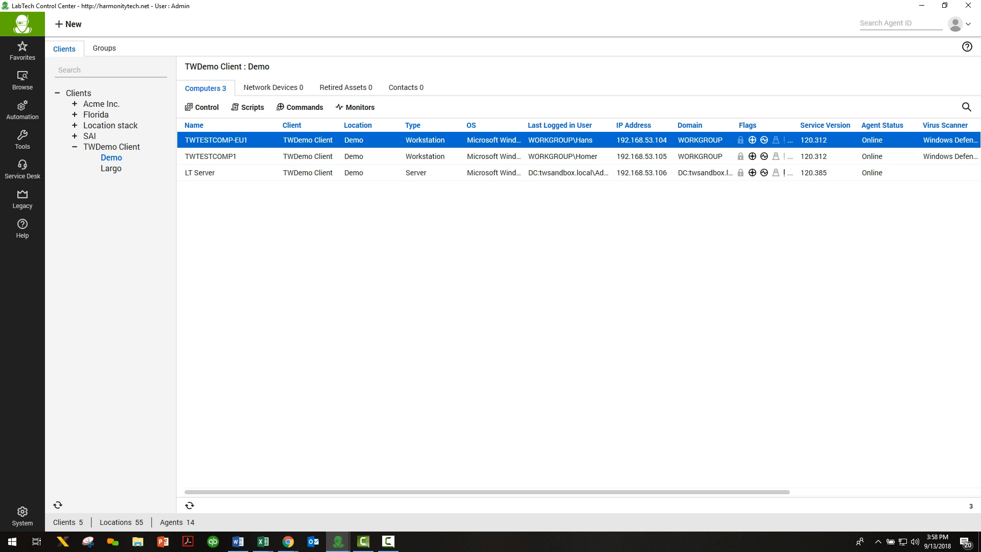
click(75, 125)
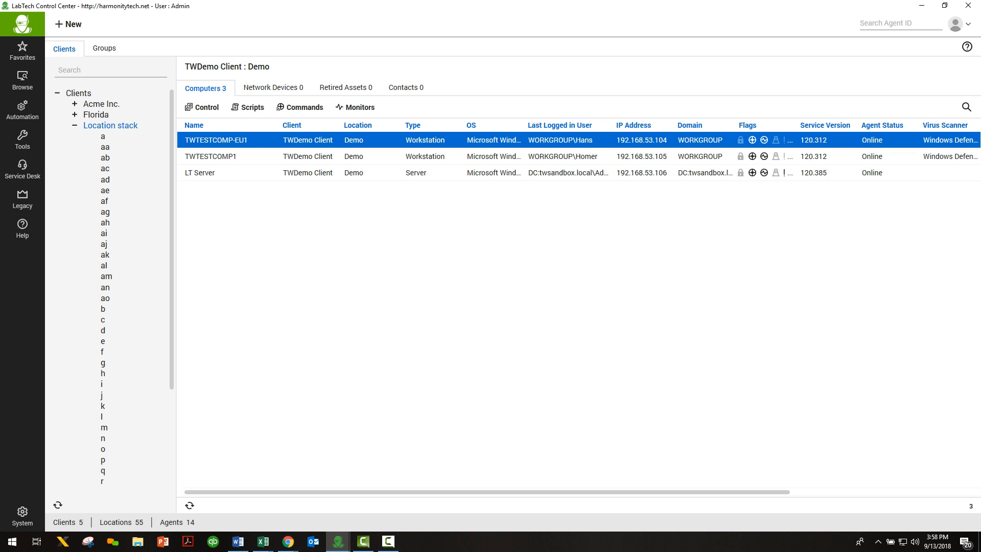
click(103, 136)
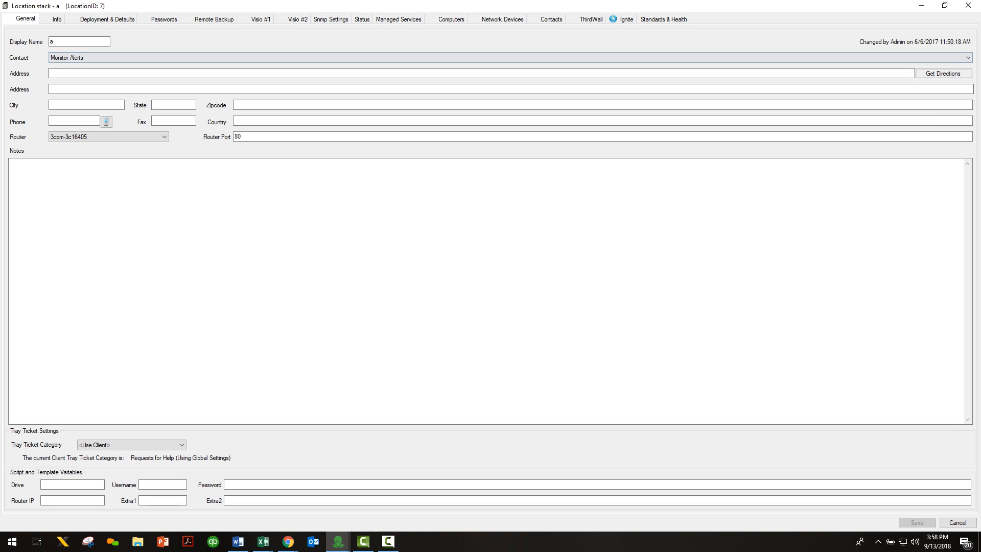
click(591, 19)
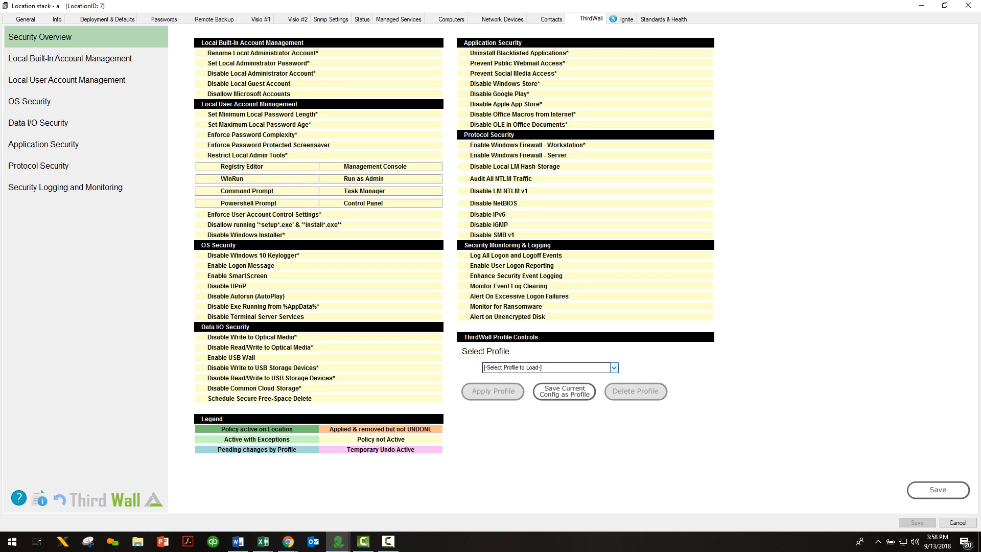
Load the "All clients" profile at location "a" and save its policies to that location.
click(614, 368)
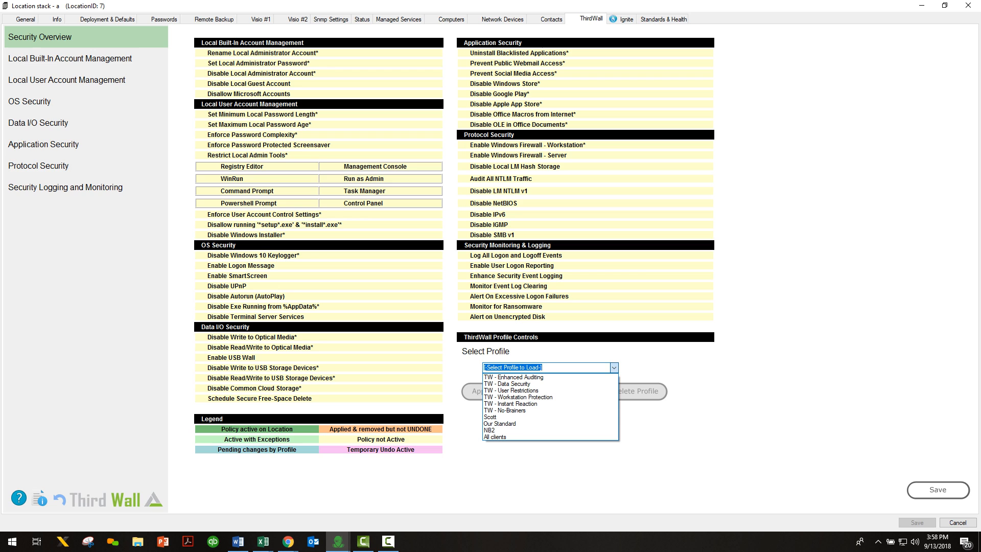
click(511, 437)
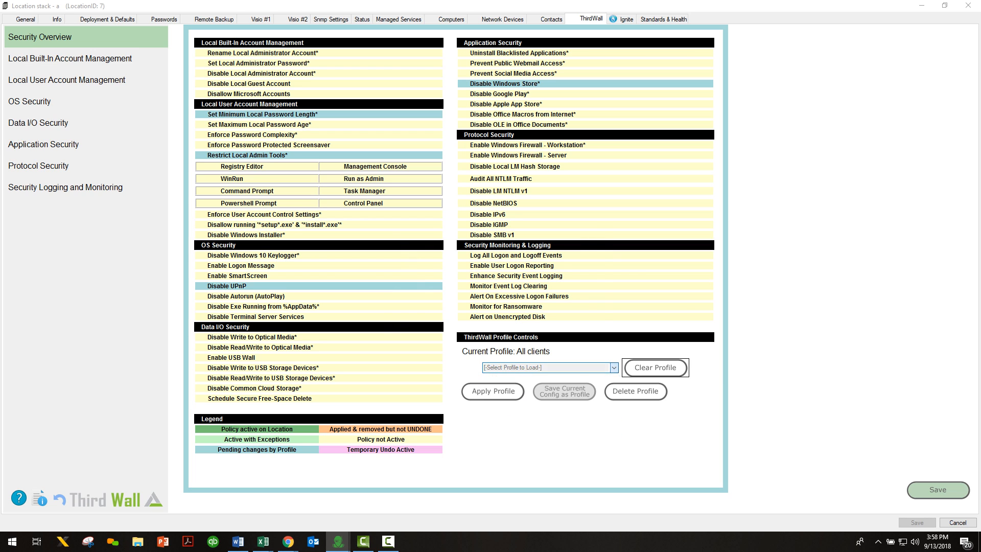
key(Return)
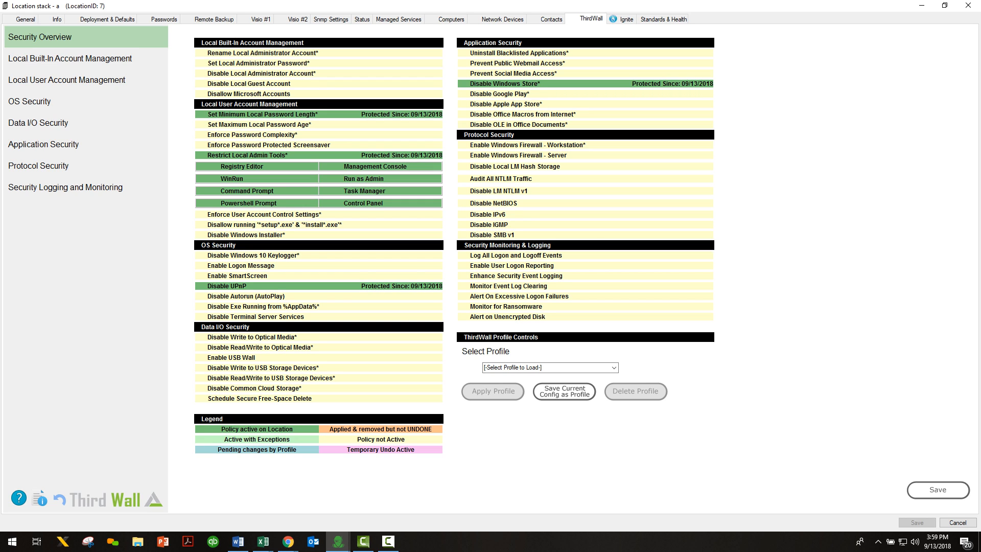
Undo all active Third Wall policies at location "a" and confirm their removal.
click(60, 500)
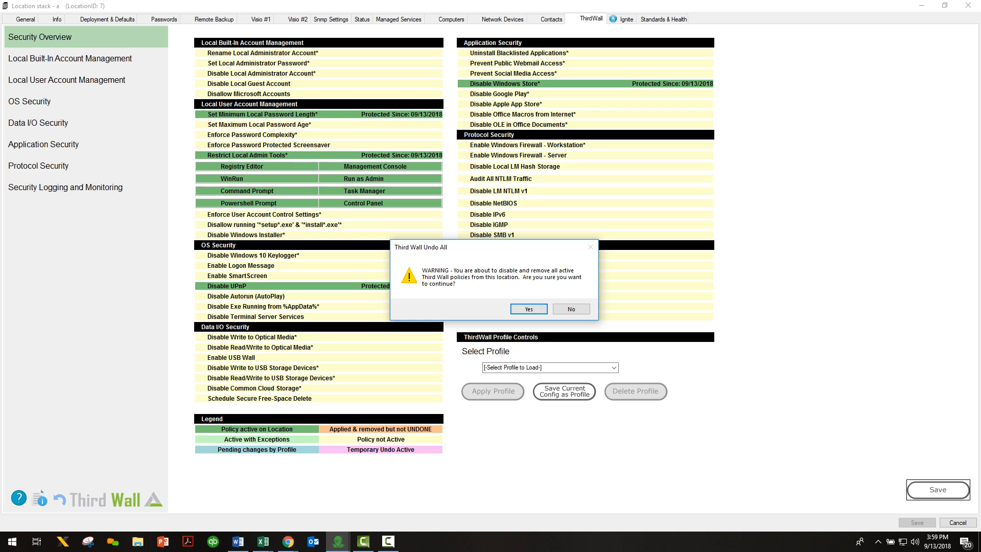
click(529, 309)
click(564, 312)
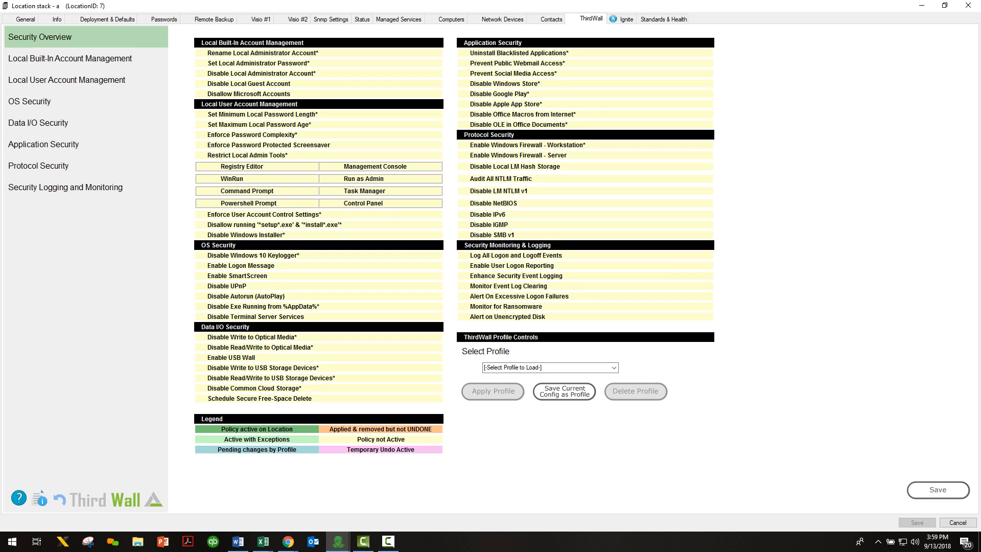
Load the "TW - No-Brainers" profile at location "a" and highlight the legend entry for pending profile changes.
click(614, 367)
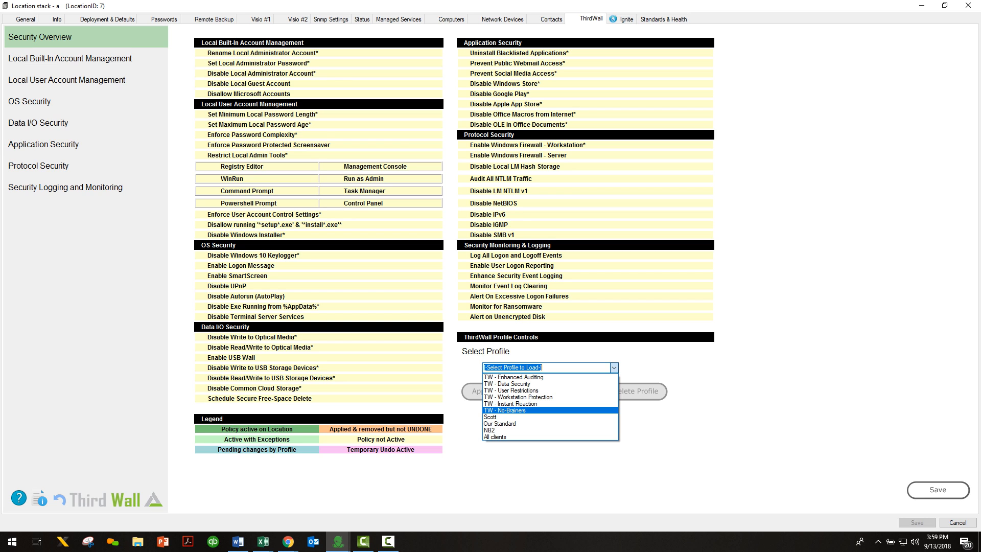
key(Return)
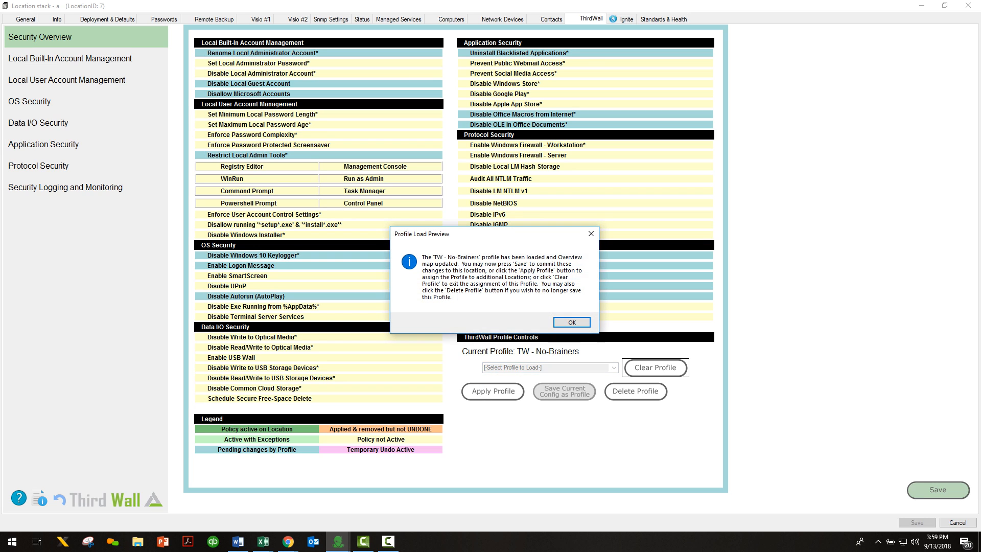
key(Return)
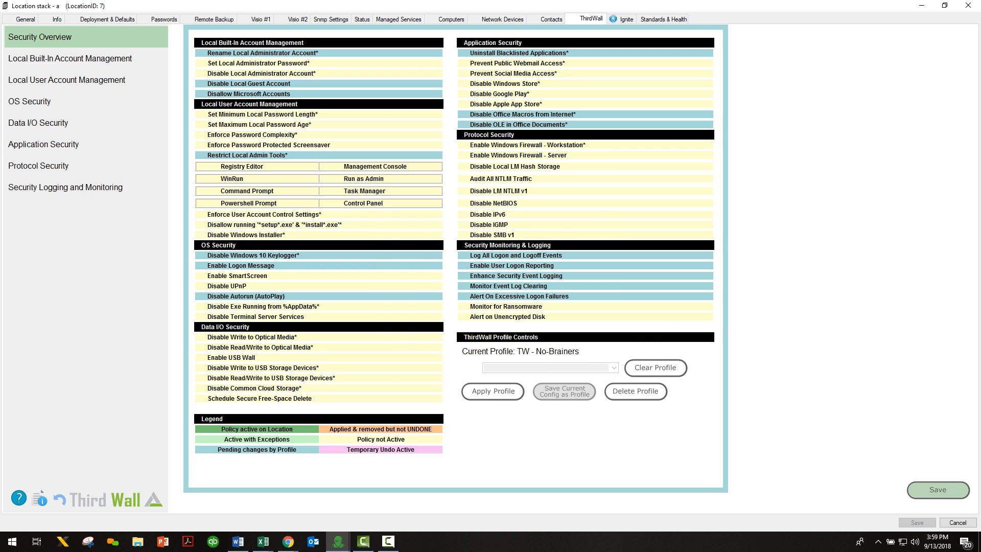
drag(297, 449, 217, 449)
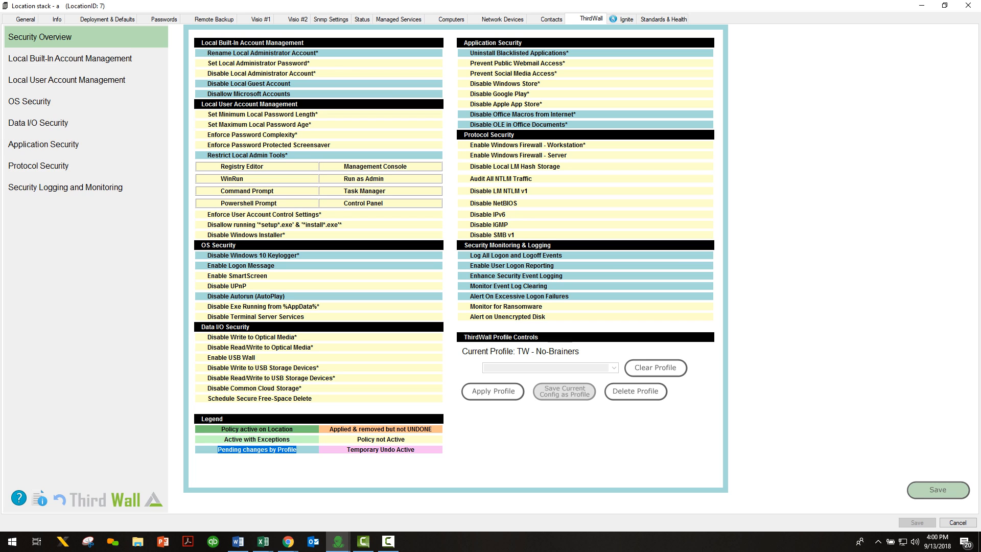
Apply the loaded "TW - No-Brainers" profile to all locations of this client and confirm the assignment.
click(493, 391)
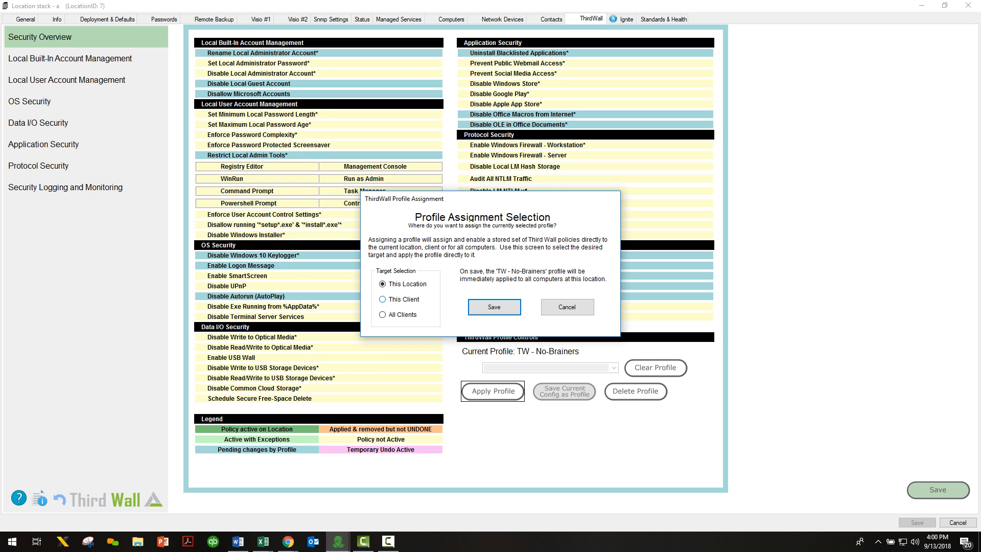
click(382, 299)
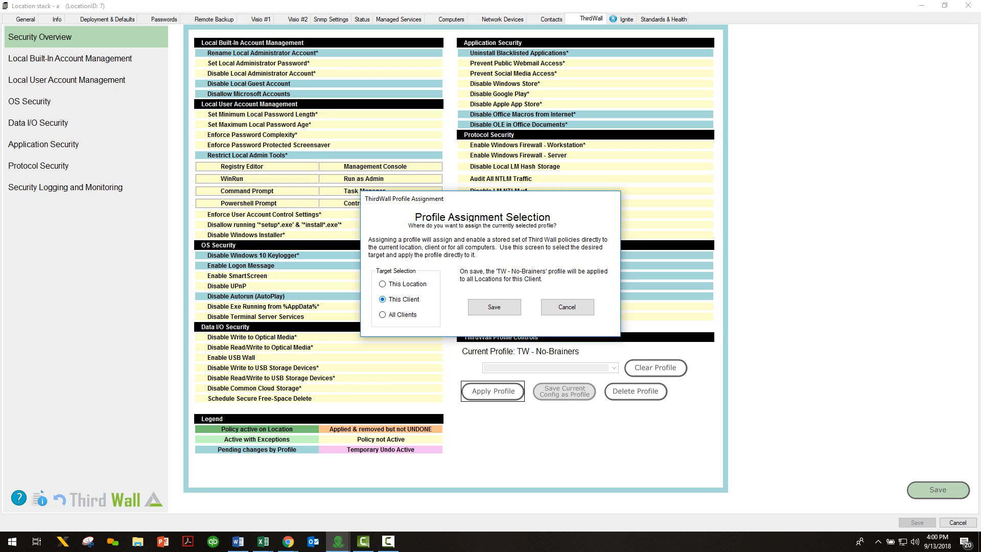
click(383, 314)
click(383, 299)
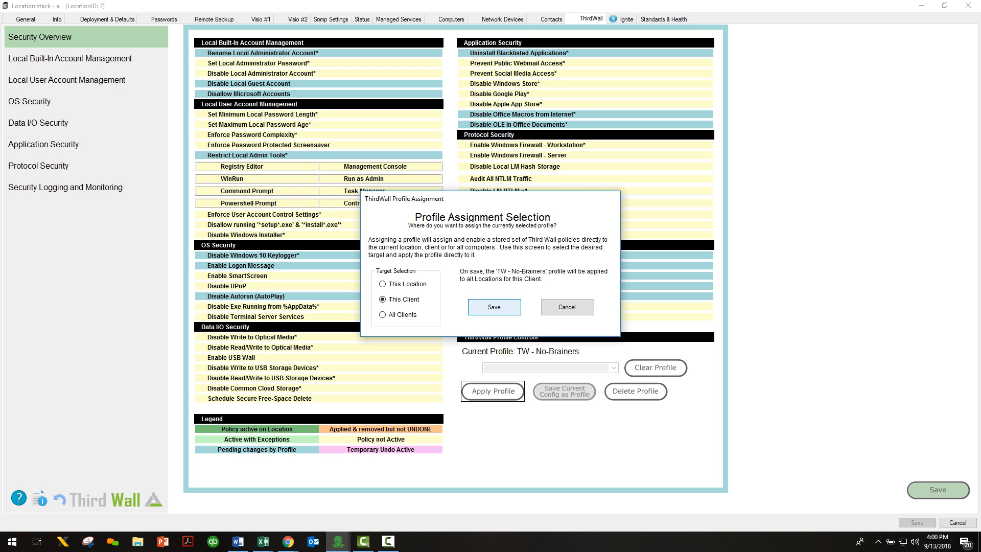
click(493, 306)
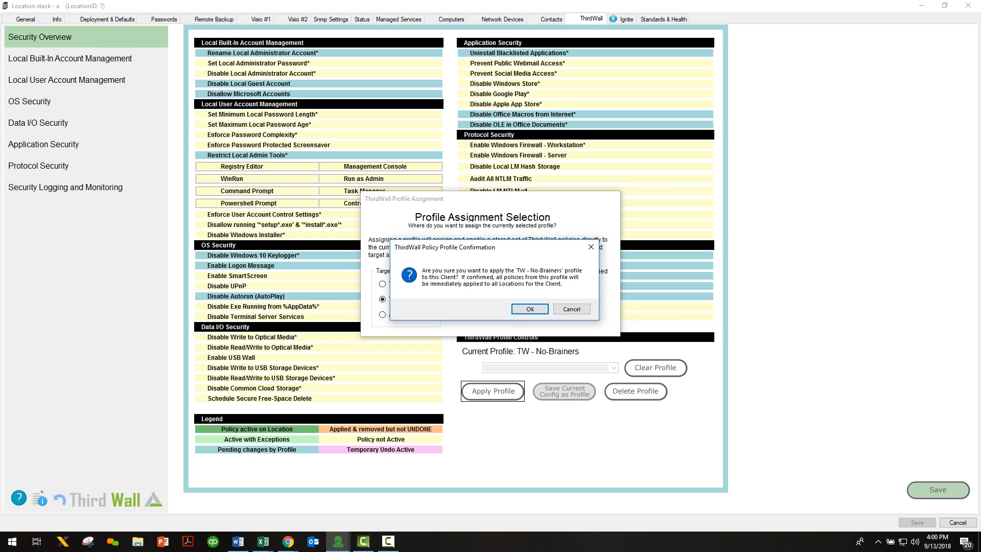
click(530, 309)
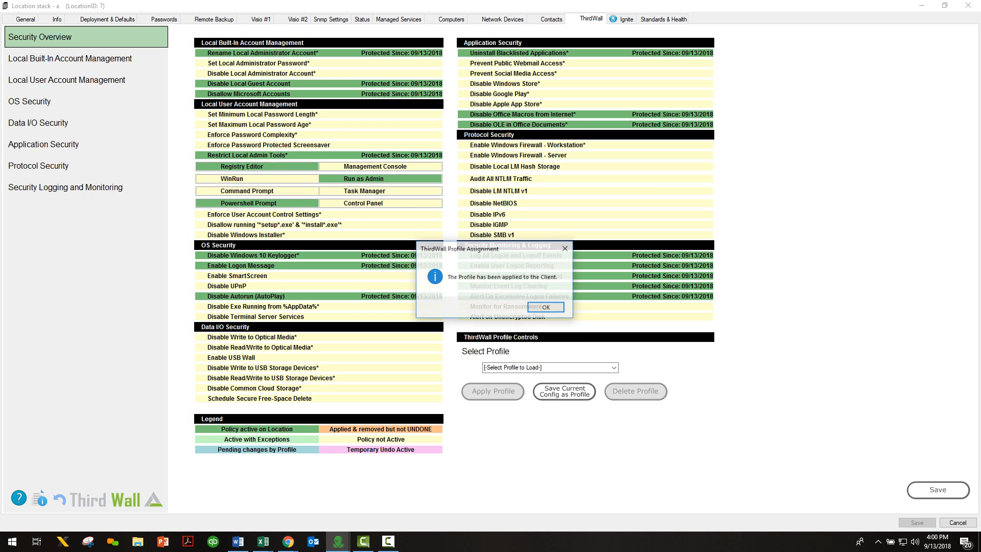
key(Return)
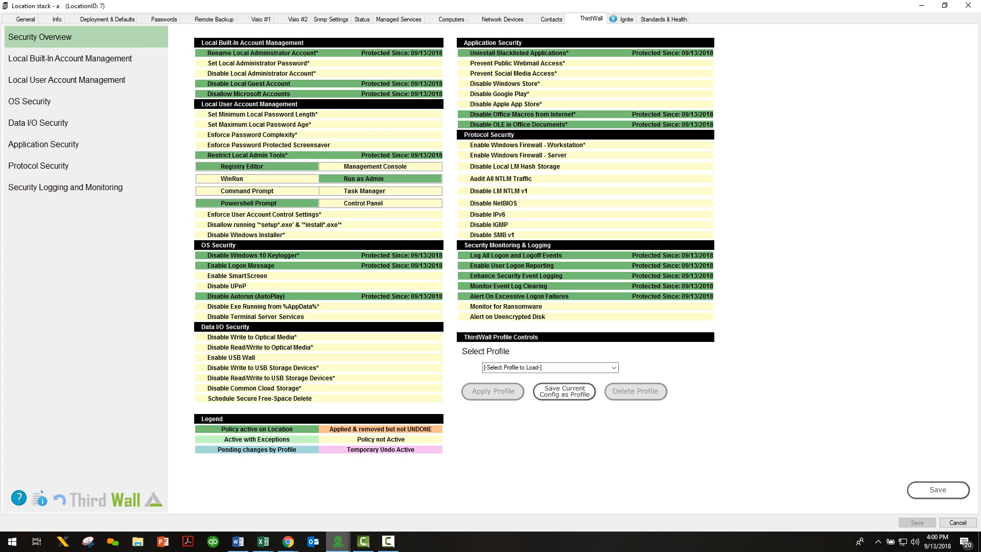
Return to the Control Center and open the Third Wall Security Overview of location "ae" under Location stack.
mouse_move(338, 541)
click(227, 498)
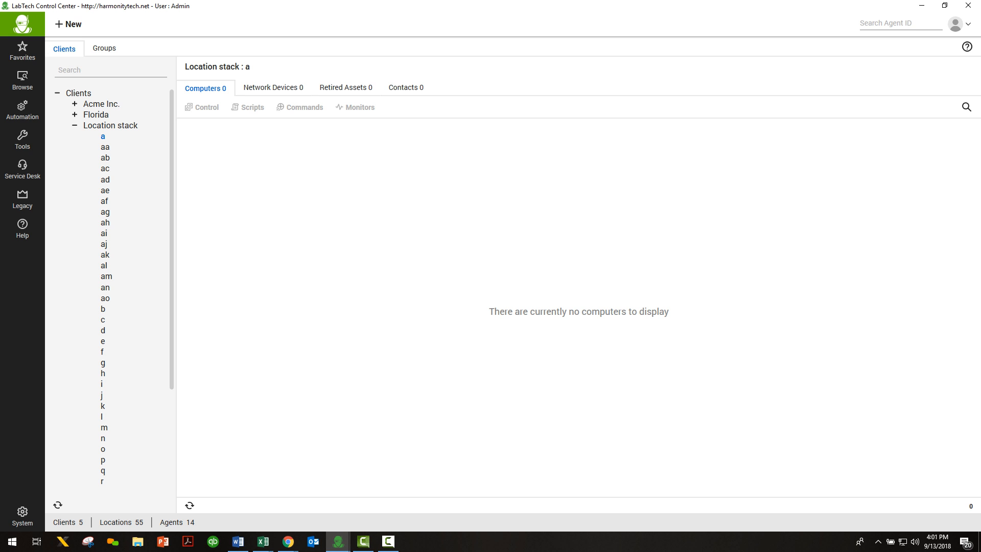
scroll(115, 288, down, 5)
scroll(115, 289, up, 5)
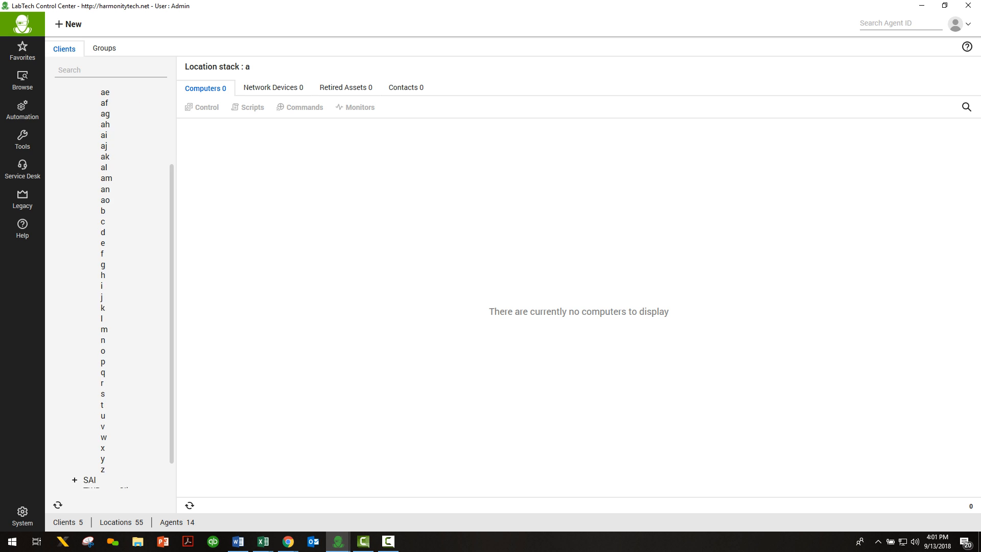
click(105, 191)
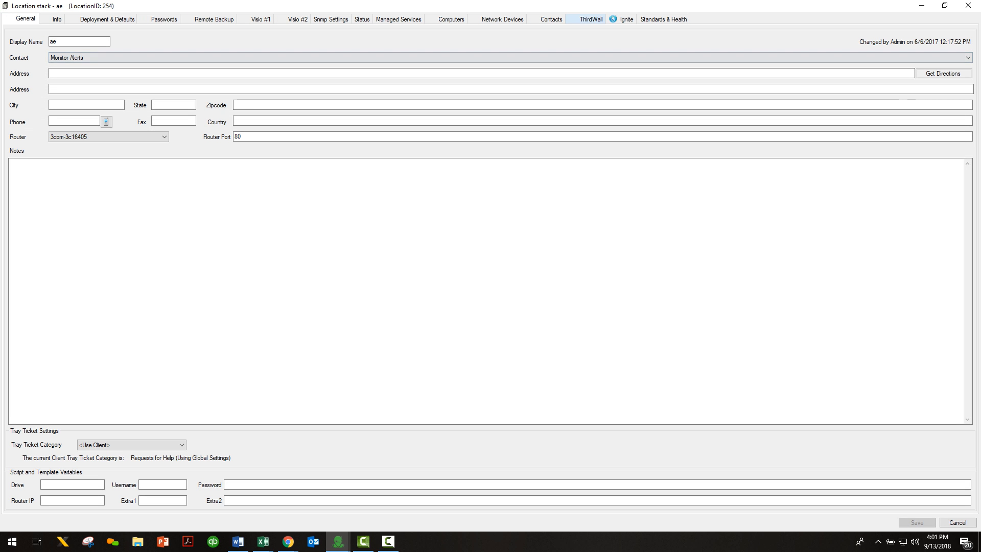
click(587, 20)
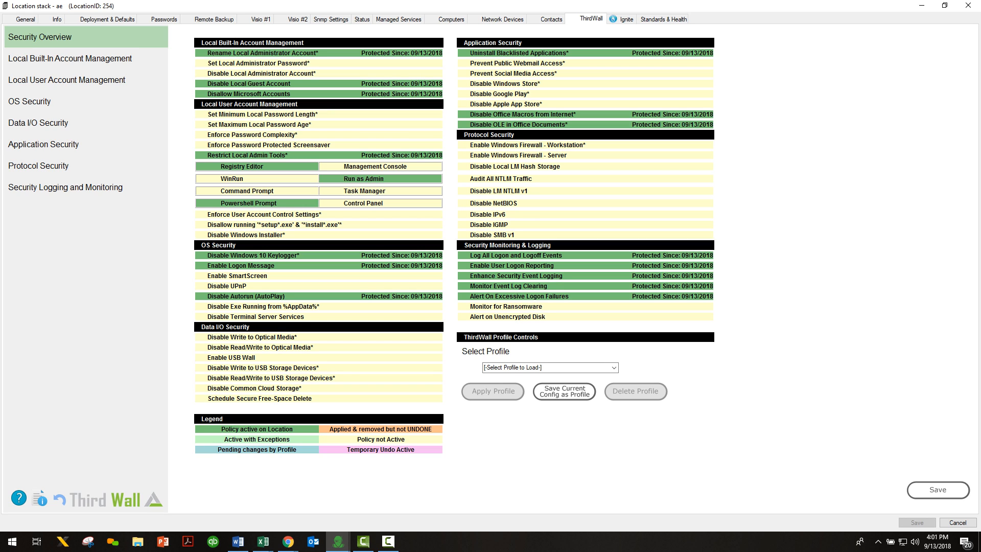
Load the "TW - Data Security" profile at location "ae" and save its policies to that location.
click(562, 368)
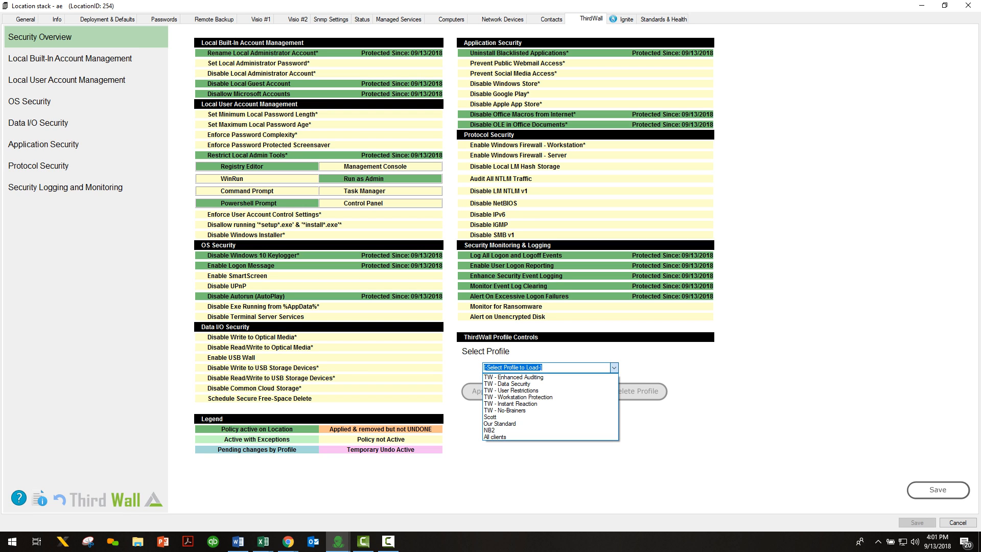
click(521, 384)
click(570, 321)
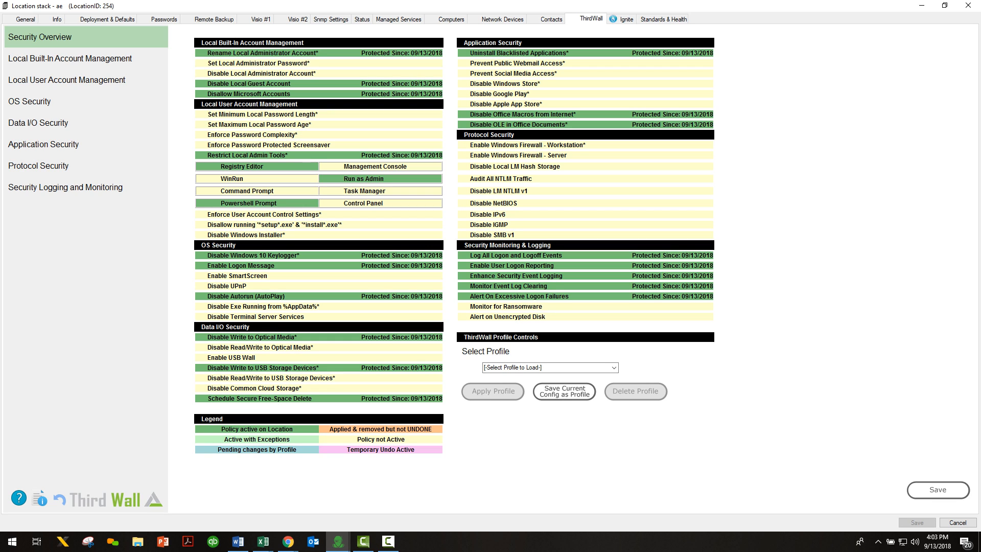
Switch to the Third Wall website in Chrome and open the ThirdWall V2 Onboarding Document from the Onboard Your Client resources.
mouse_move(338, 541)
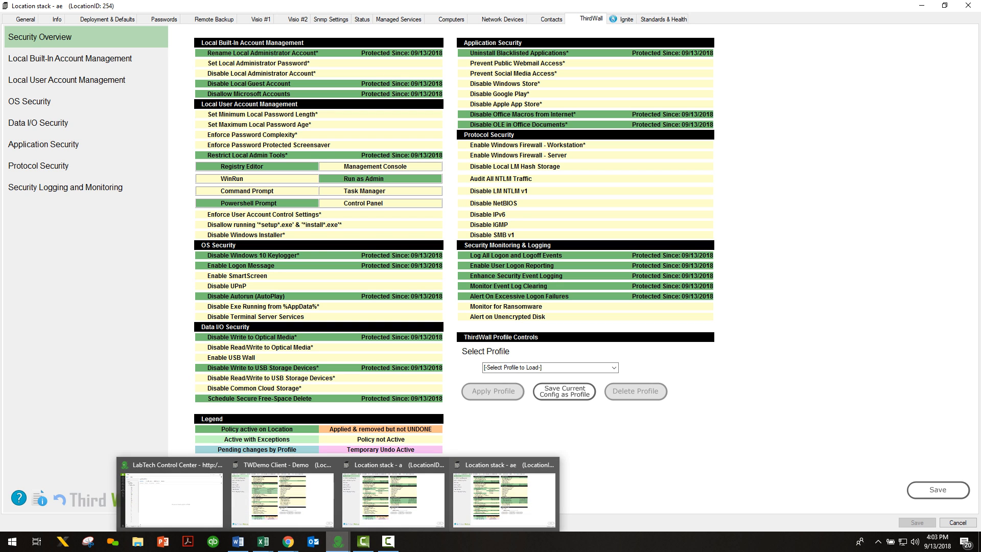
mouse_move(288, 541)
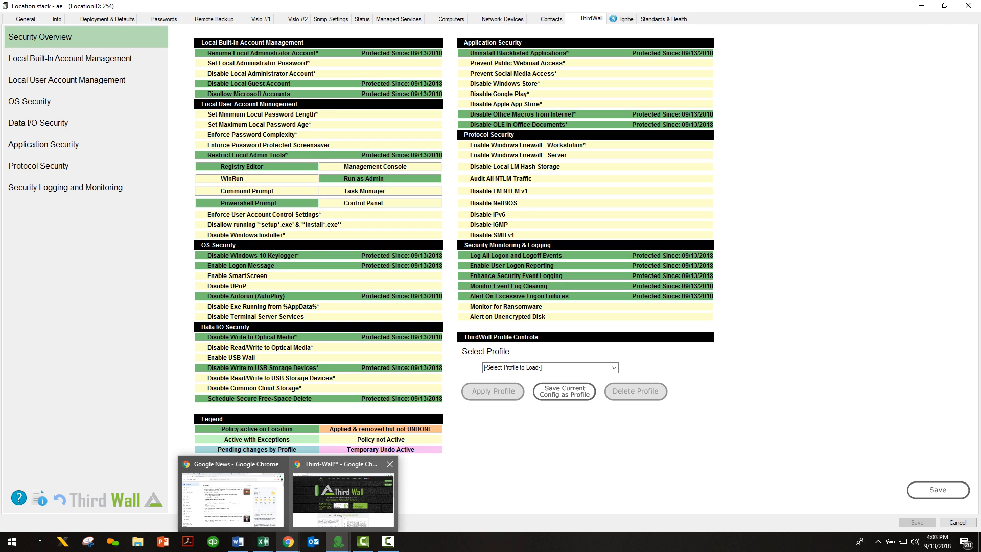
click(347, 493)
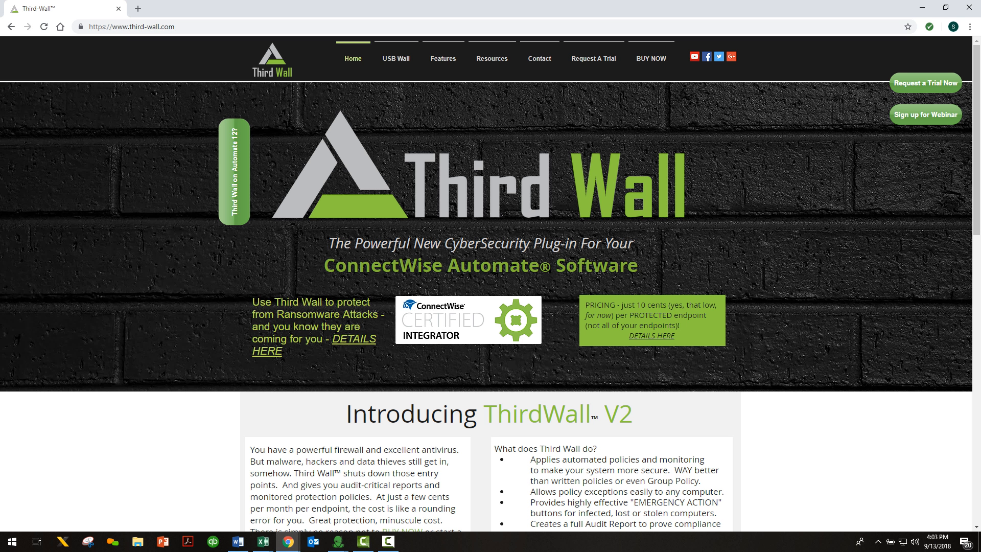
mouse_move(492, 58)
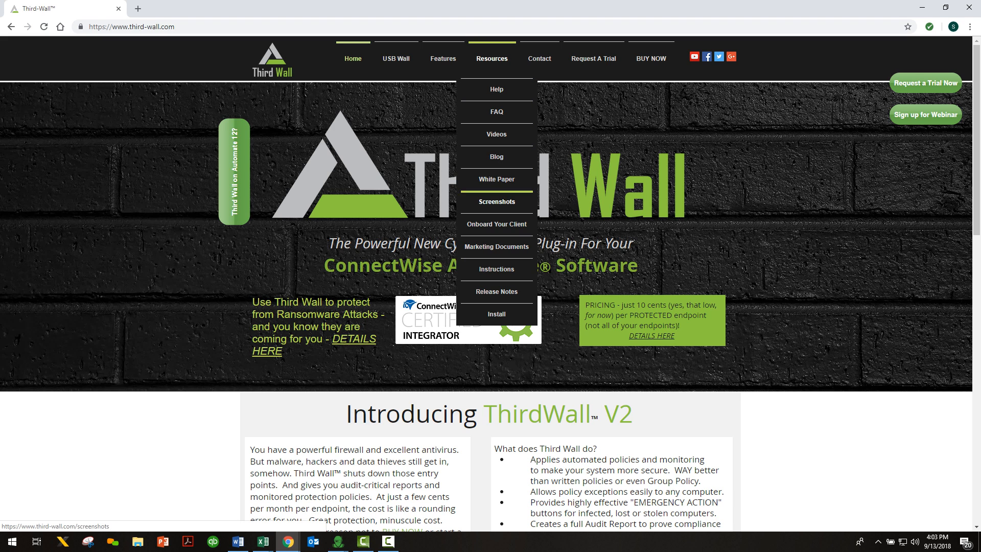
click(497, 224)
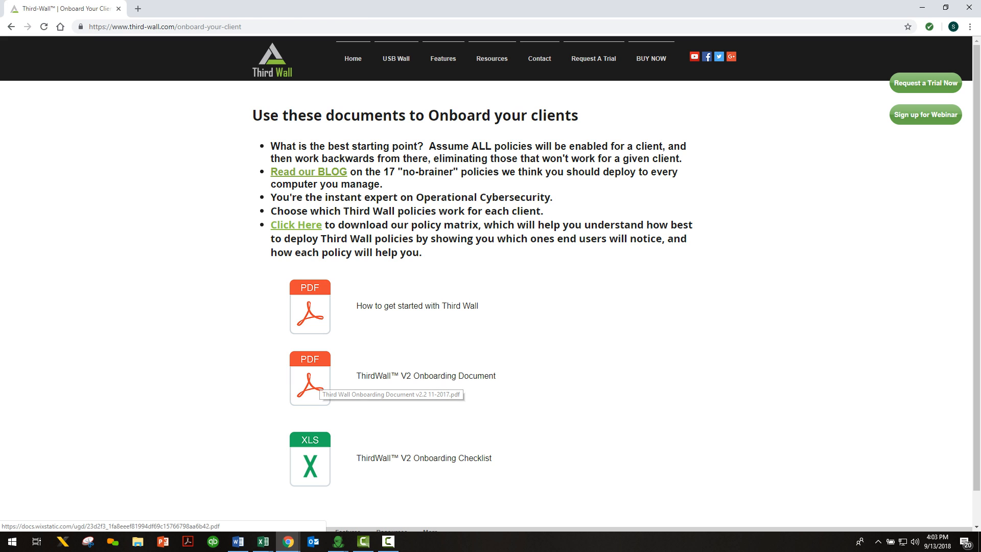
click(315, 381)
Review the onboarding document's policy entries from Local Built-in Account Management to Data I/O Security, highlighting the importance and end-user impact notes.
scroll(485, 296, down, 7)
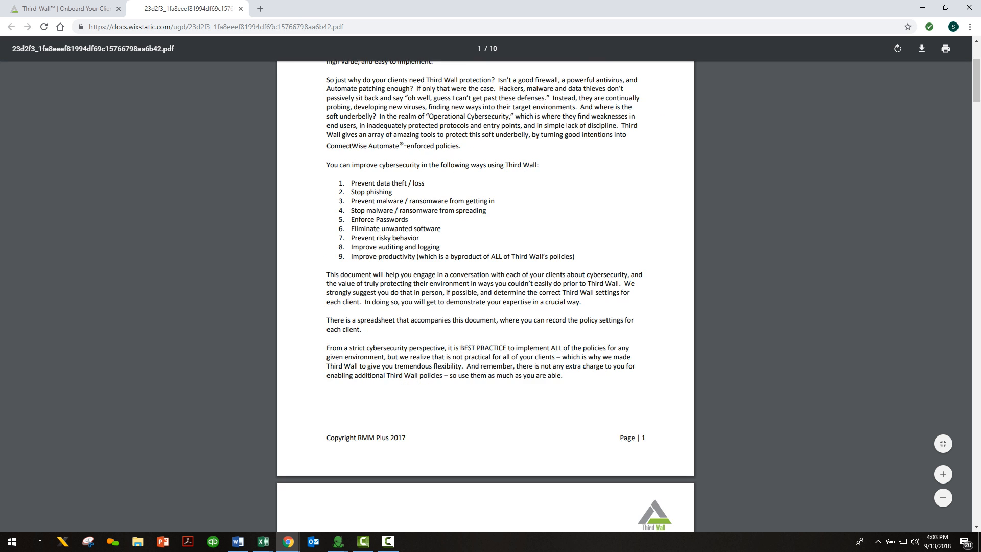
drag(351, 352, 466, 352)
drag(375, 366, 446, 365)
drag(375, 388, 454, 388)
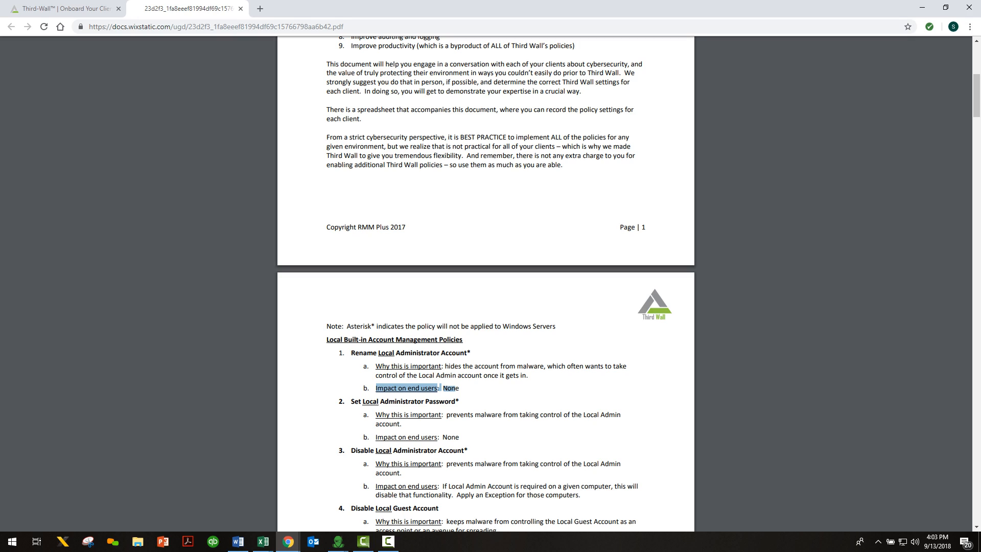
scroll(440, 388, down, 19)
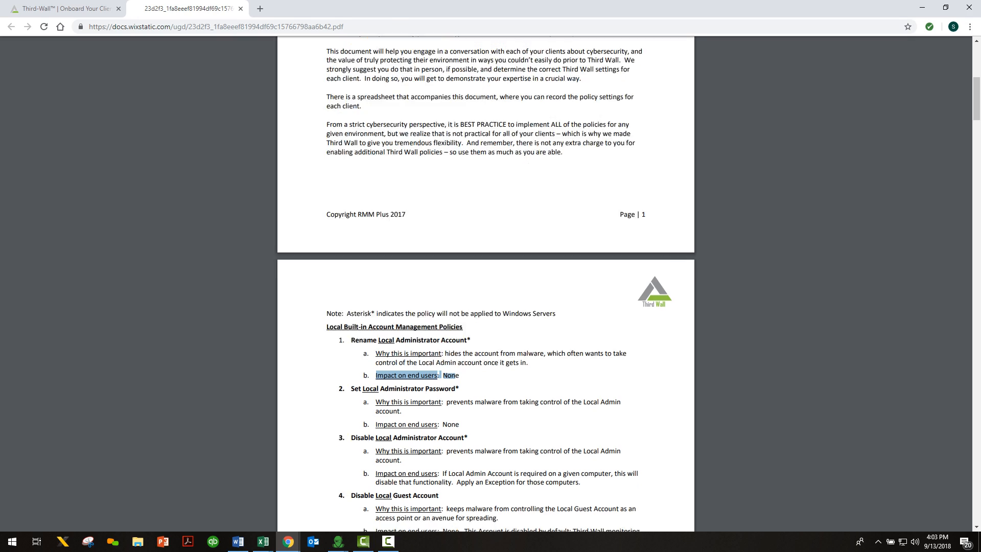
scroll(486, 286, down, 15)
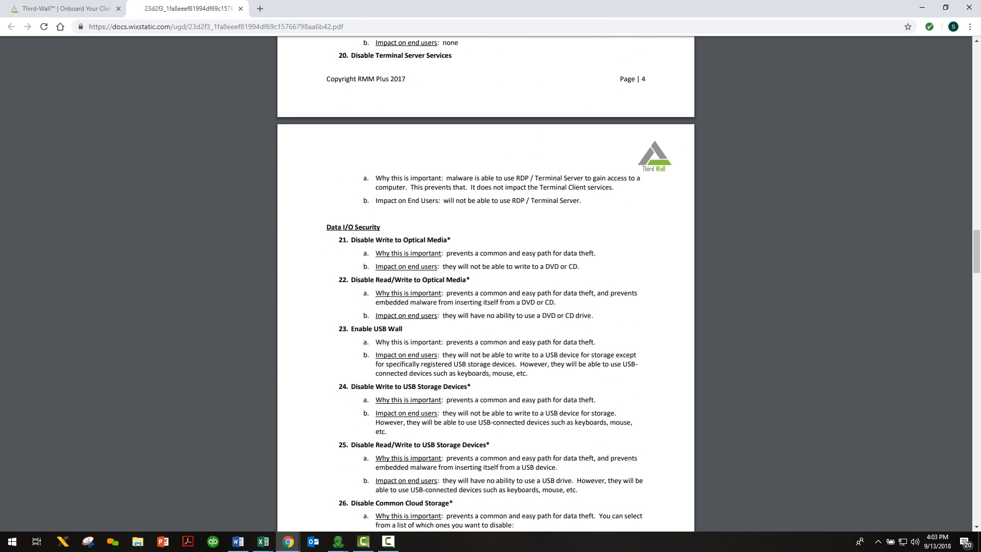
Highlight the Disable Read/Write to Optical Media policy title and return to the beginning of the onboarding document.
drag(351, 279, 466, 279)
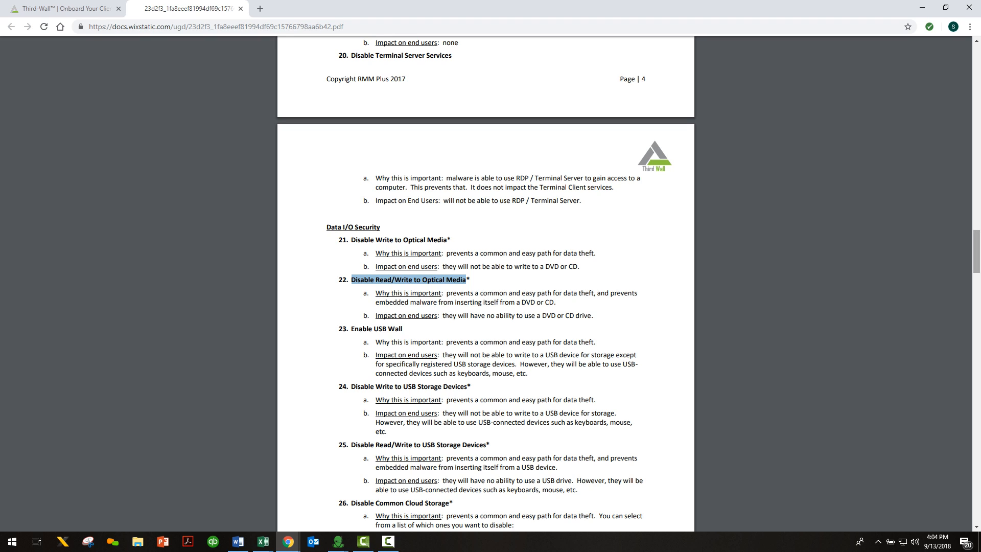
drag(976, 251, 976, 65)
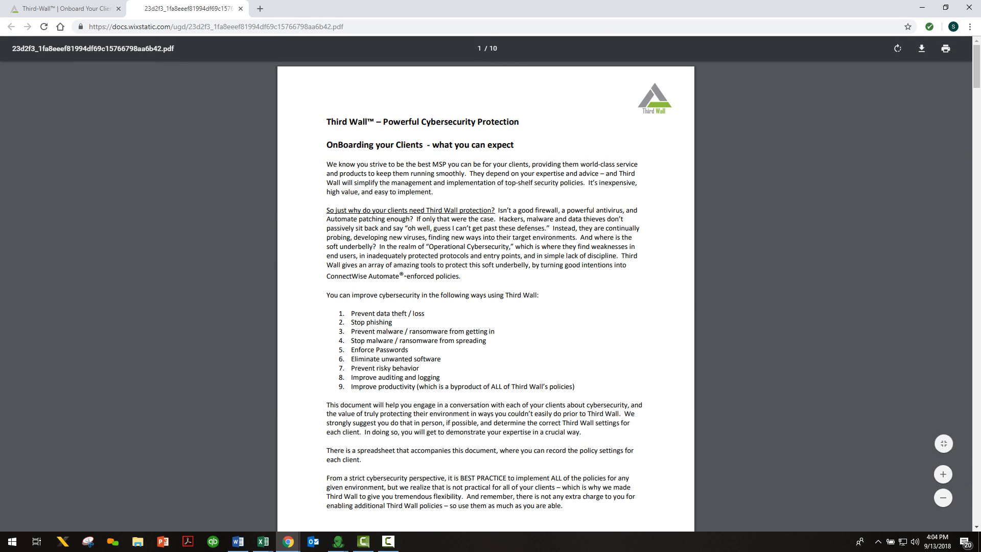
Download the ThirdWall V2 Onboarding Checklist from the Onboard Your Client page and open it in Excel, maximized and with editing enabled.
click(70, 9)
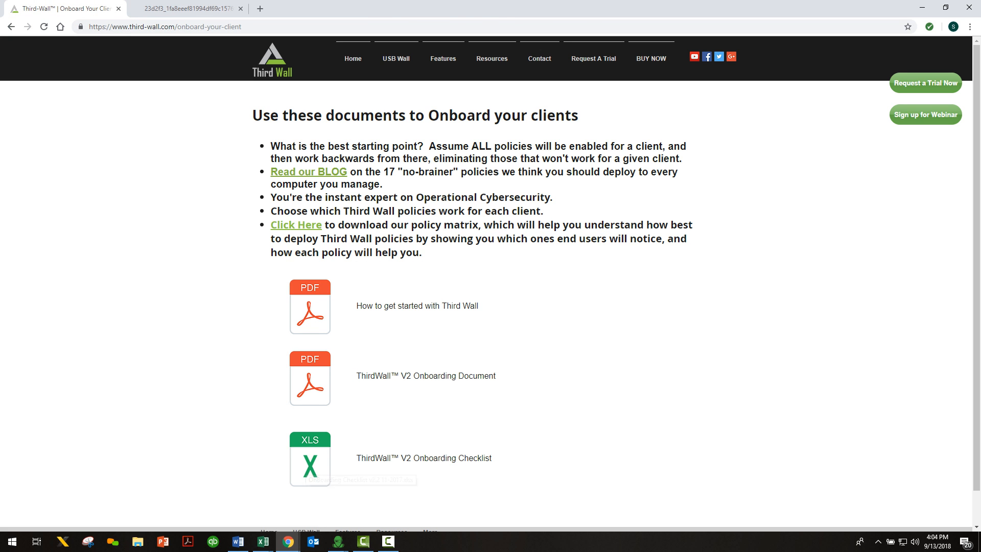
click(308, 466)
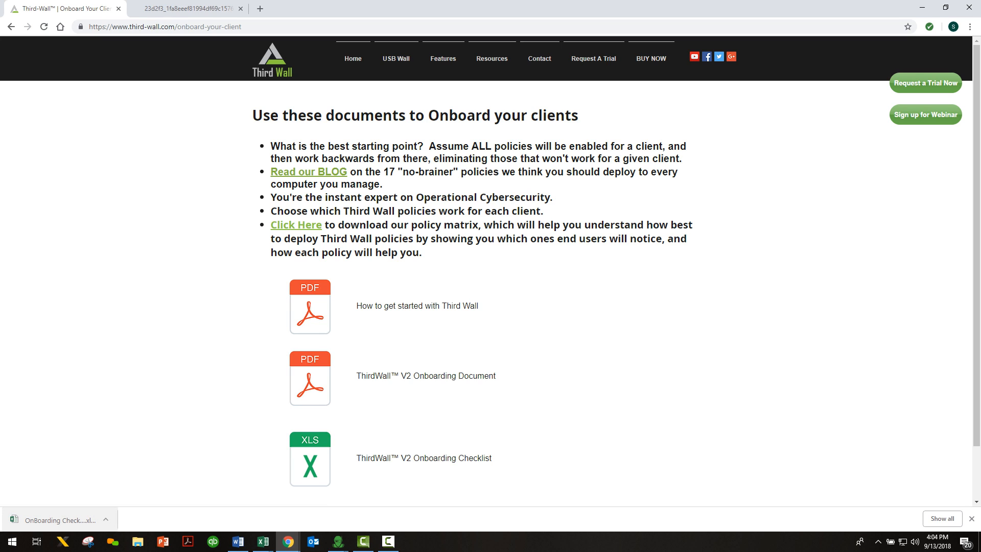
click(59, 519)
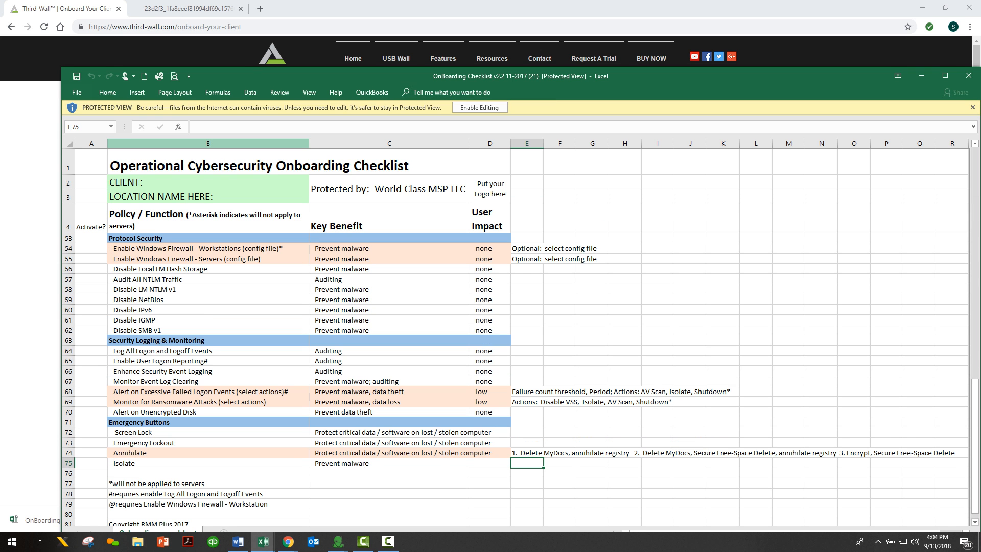
click(479, 107)
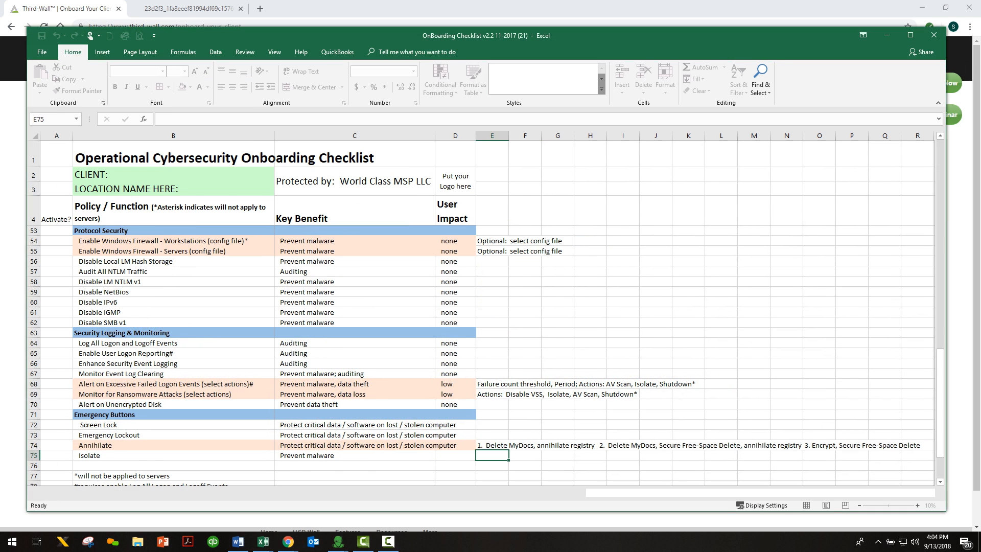
scroll(481, 352, up, 16)
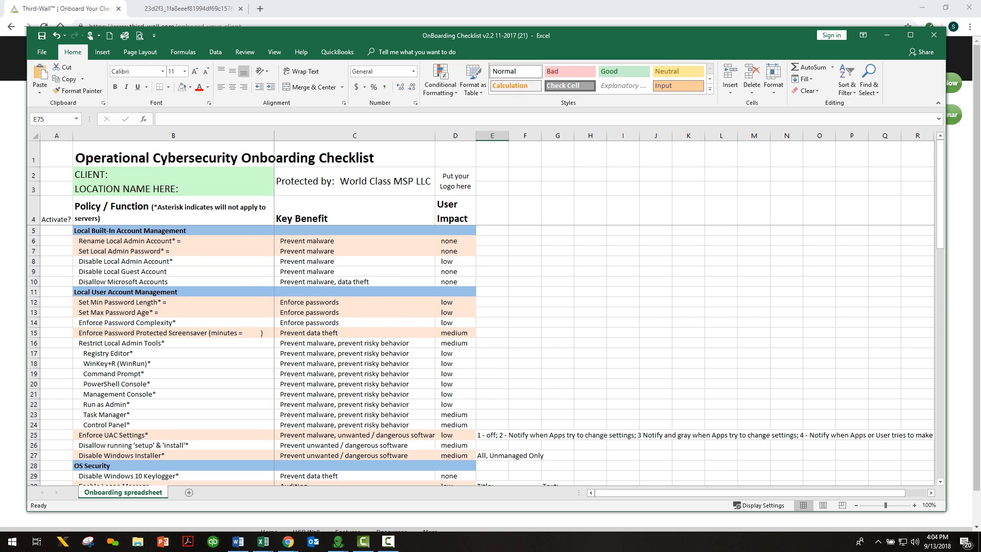
click(909, 35)
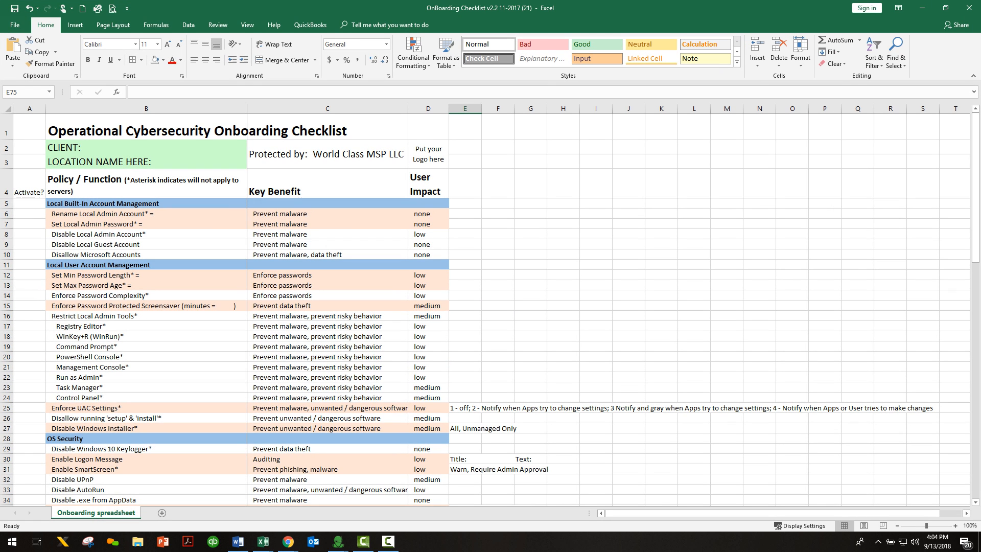
Examine the checklist's policies, key benefits and user impact ratings, plus the option notes for UAC, Windows Installer, Logon Message and SmartScreen.
drag(153, 213, 158, 305)
drag(301, 214, 301, 295)
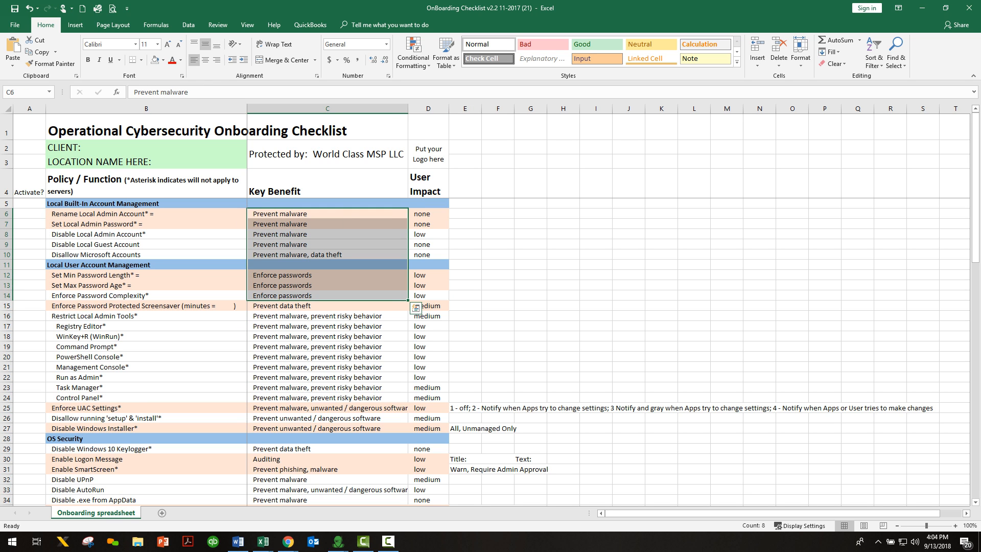
drag(428, 214, 428, 295)
click(465, 407)
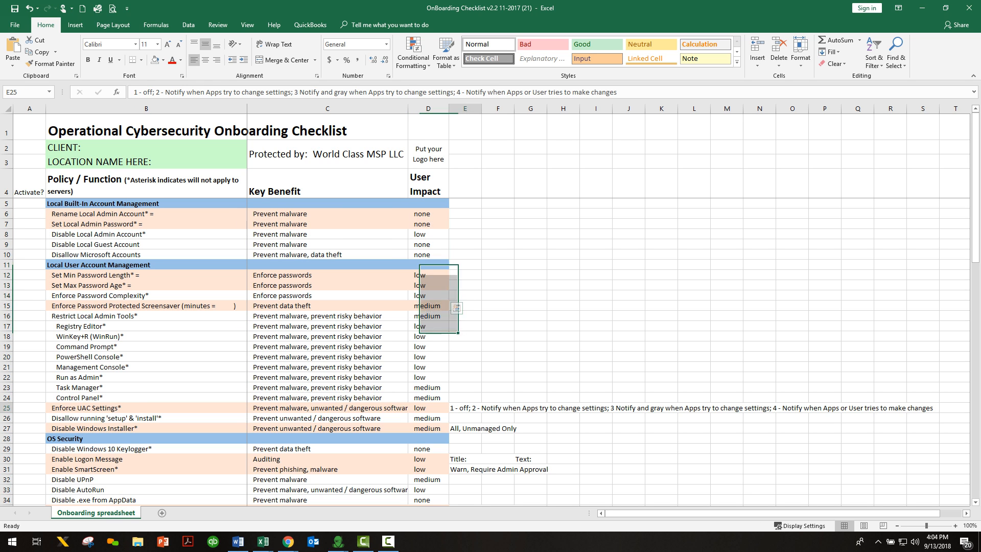
click(465, 428)
click(465, 458)
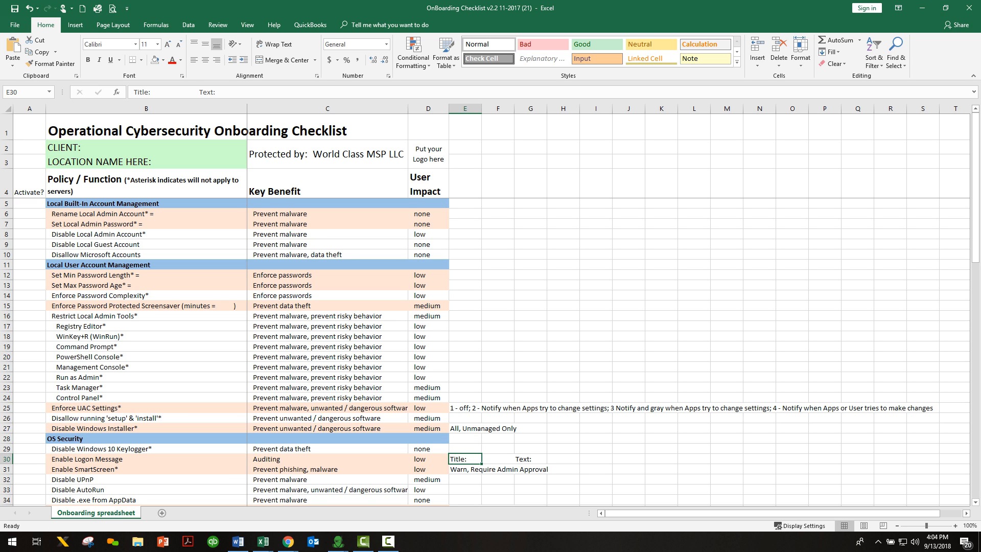
click(475, 469)
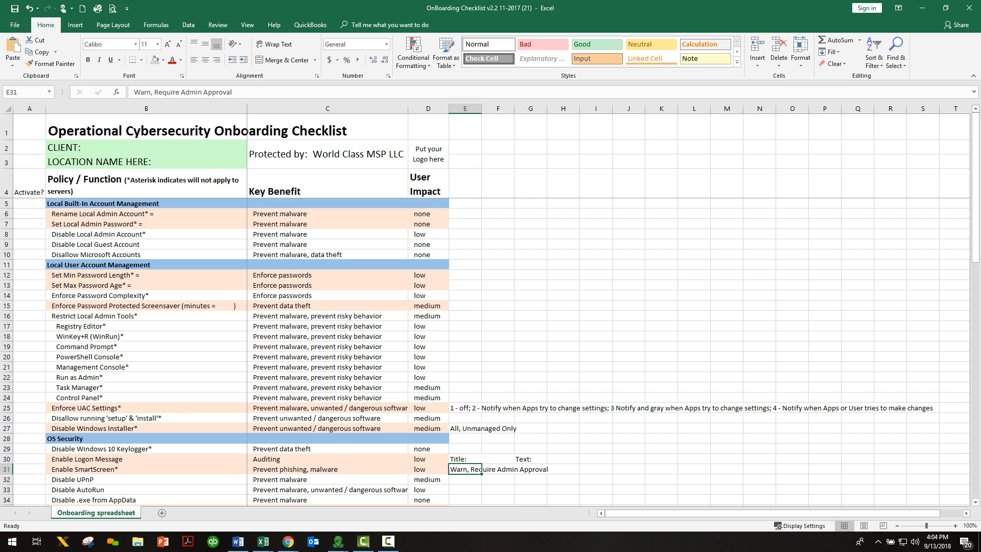
In the Activate? column, mark Disable Local Admin Account with "y" and Disable Local Guest Account with "n".
drag(30, 234, 29, 244)
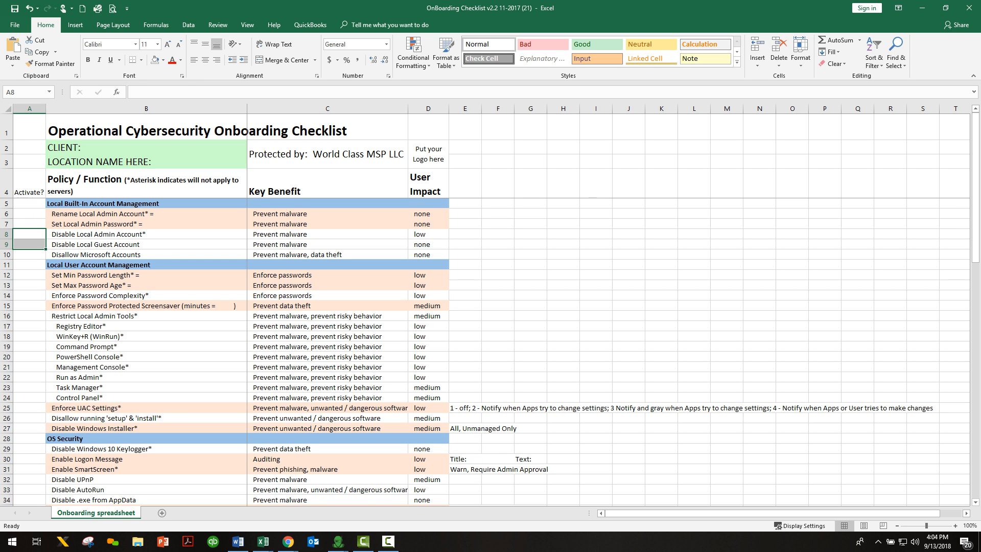
click(30, 234)
text(y)
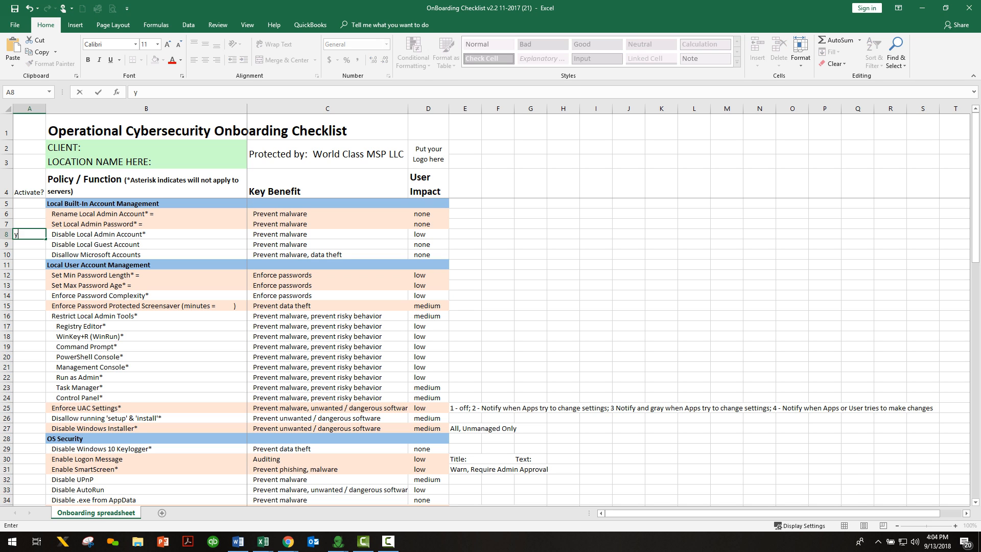
key(Return)
text(n)
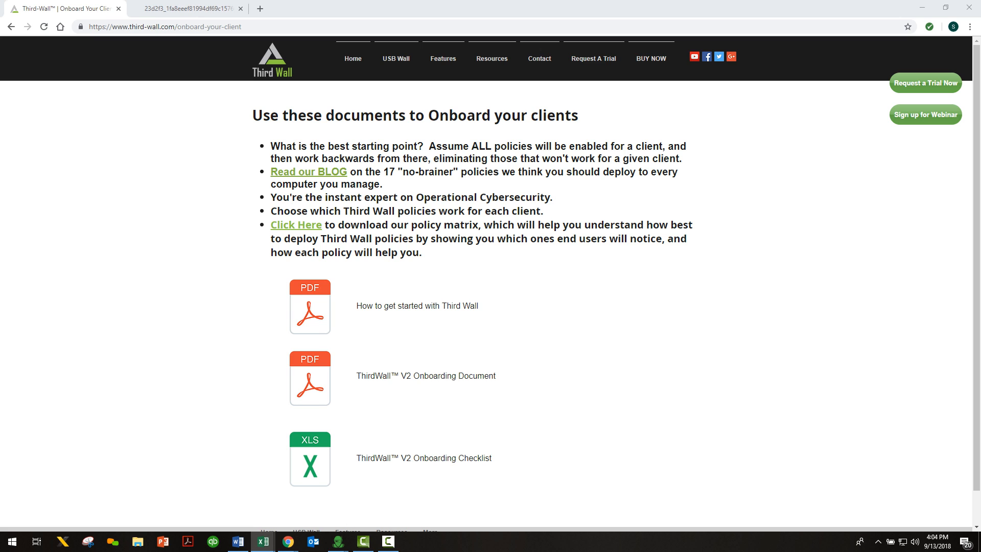
Open the policy matrix from the Third Wall onboarding page in Chrome and highlight its "No Brainers" label.
drag(409, 225, 472, 225)
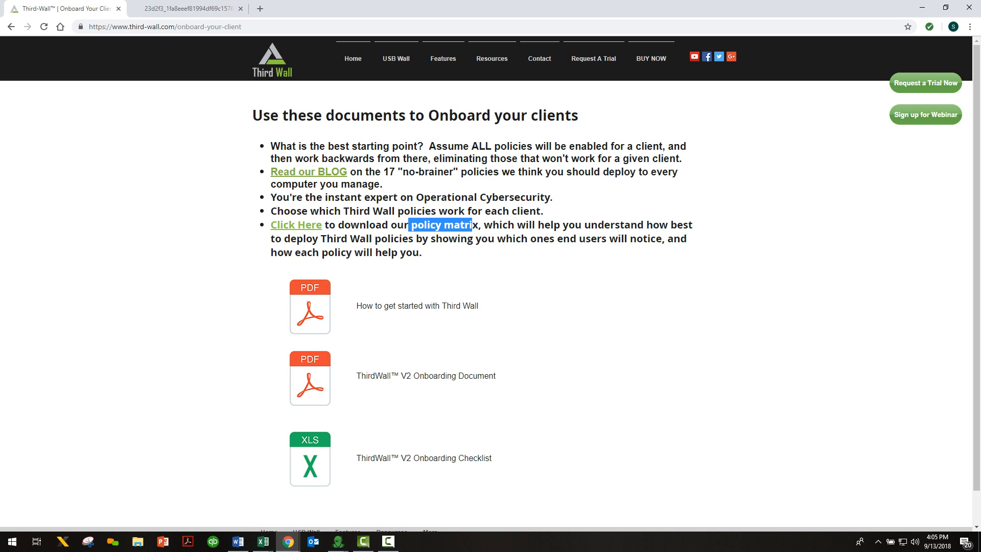
click(297, 225)
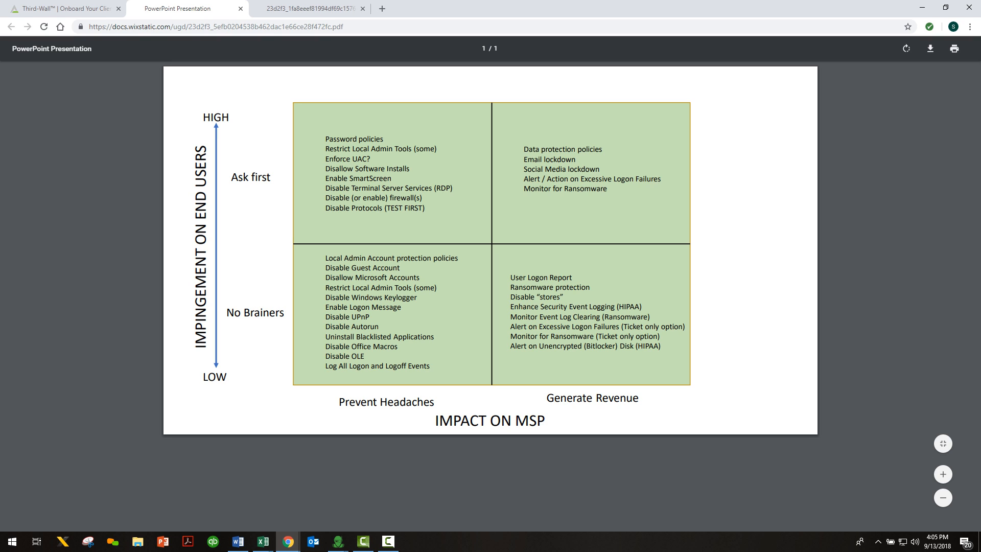
drag(227, 312, 284, 312)
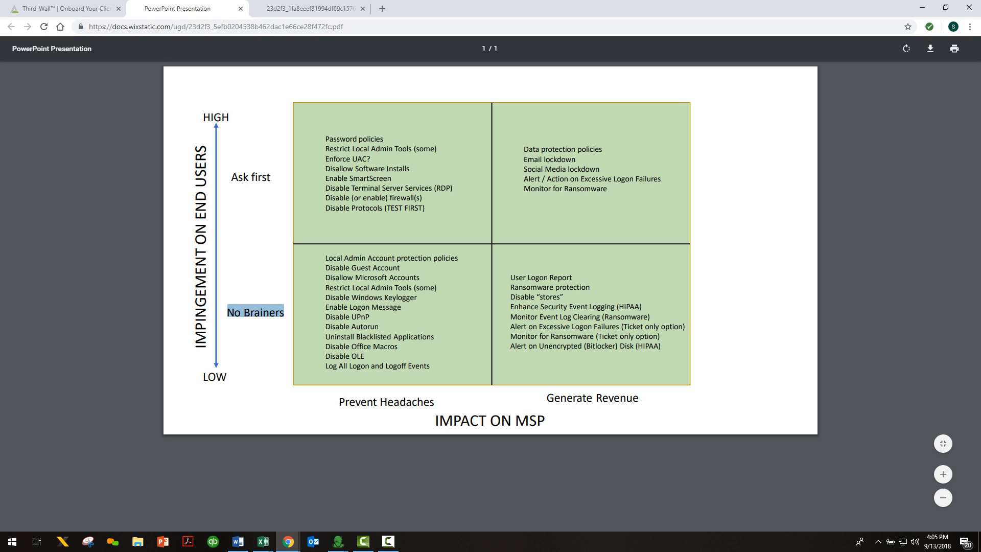